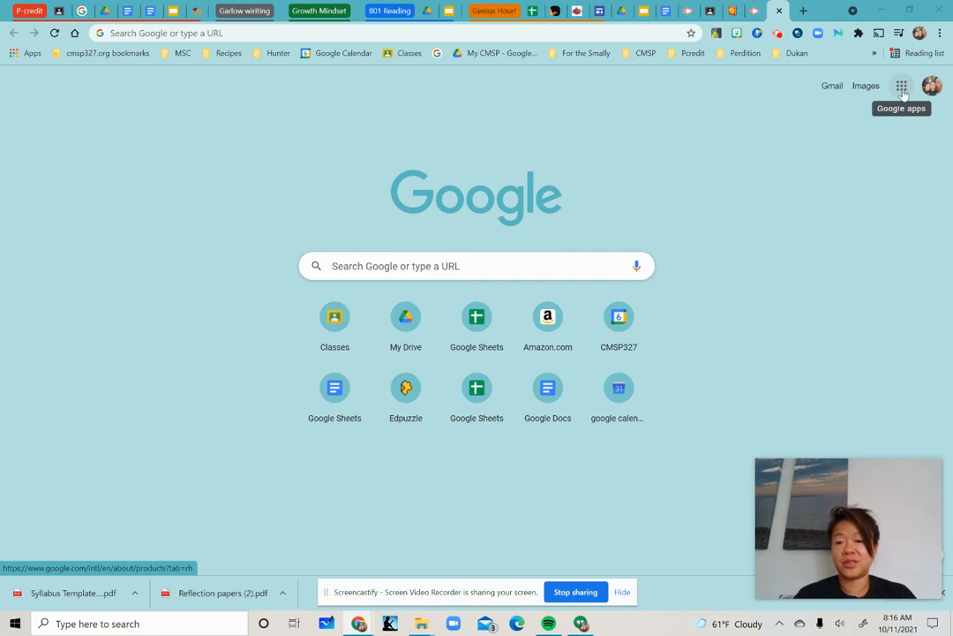
- Open the Google Docs home page from the Google apps
click(903, 88)
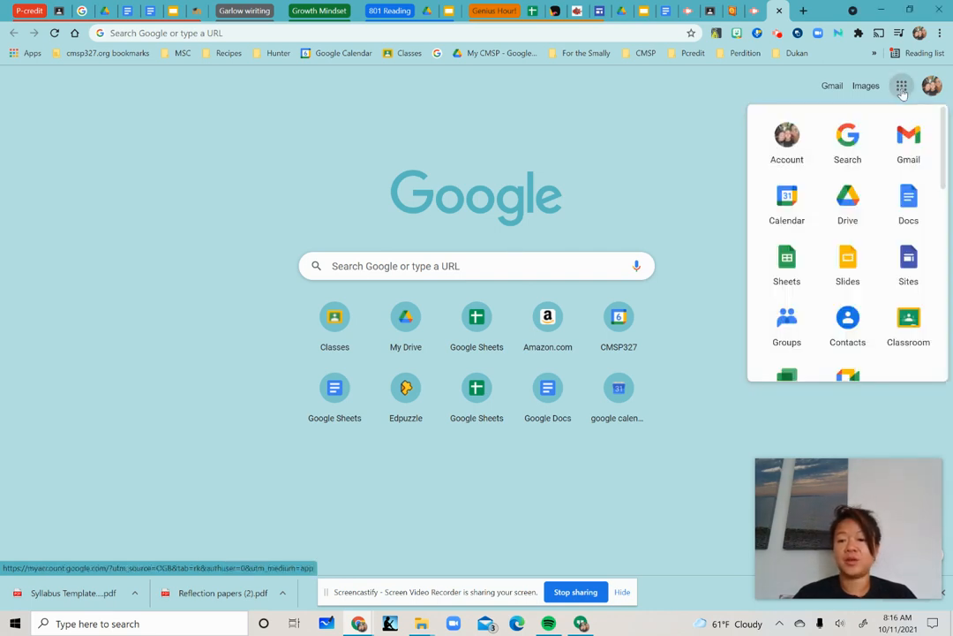
click(906, 208)
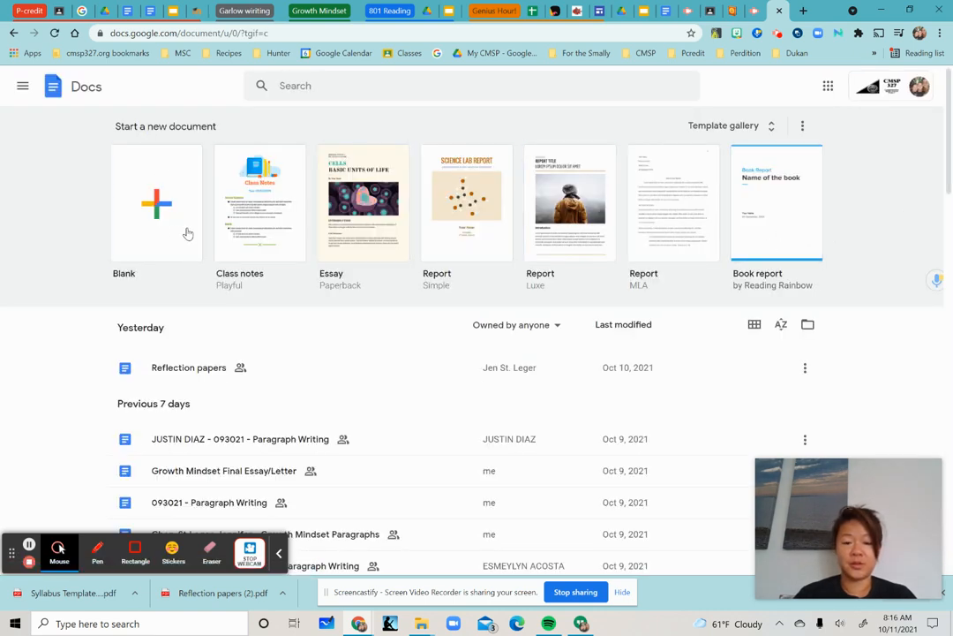
- Create a document from the playful Class notes template, look through its pages and return to the Docs home page
click(276, 250)
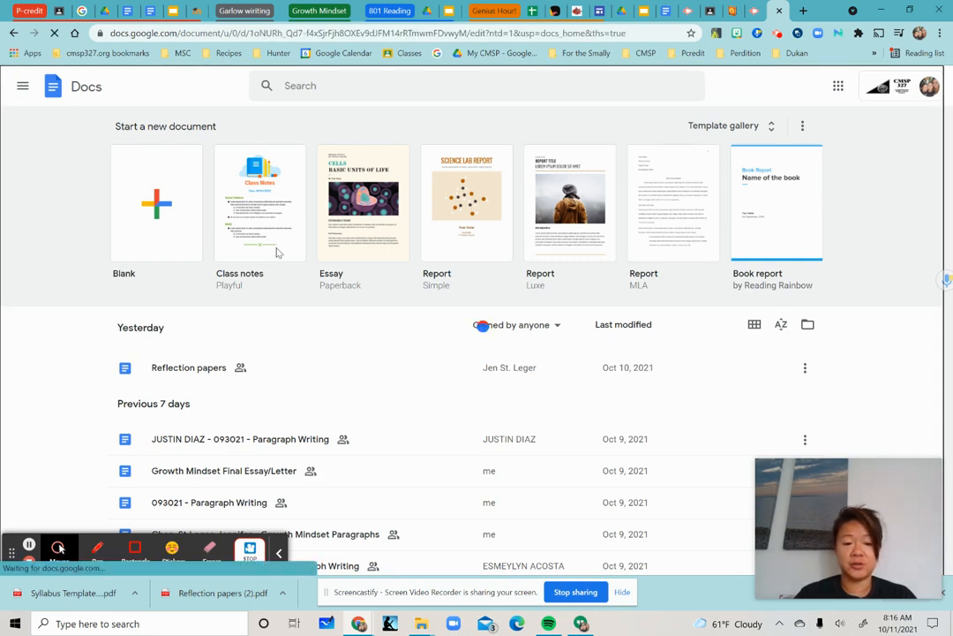
scroll(604, 336, down, 5)
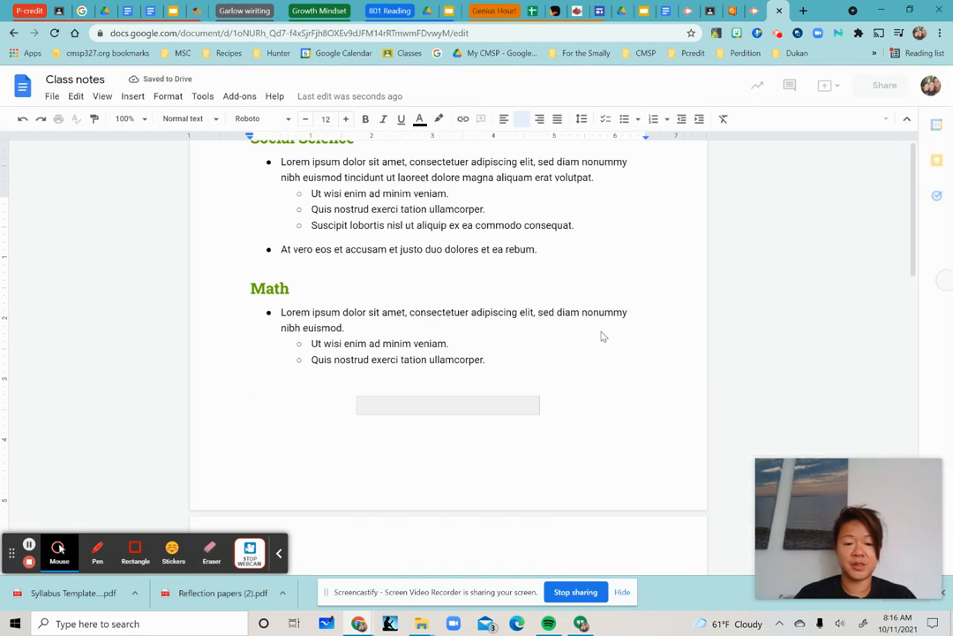
scroll(609, 368, up, 5)
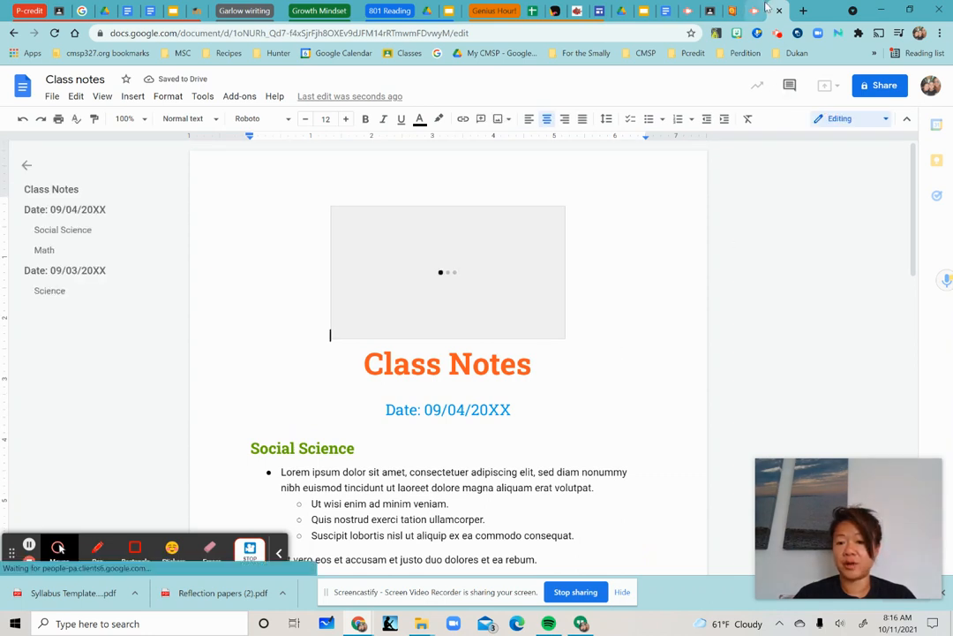
click(13, 32)
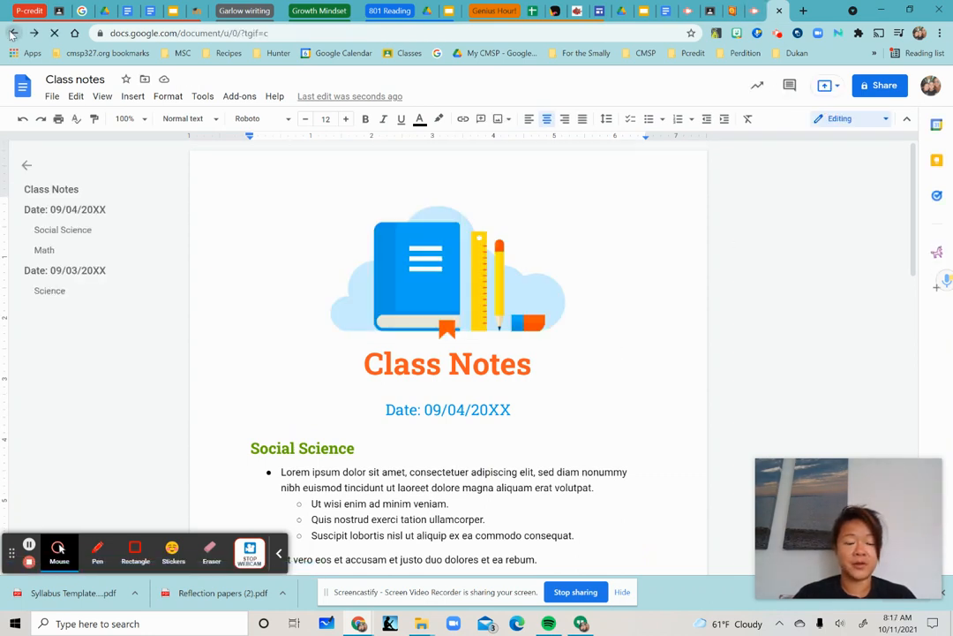
- Create a blank document and dictate a short paragraph about the microphone and voice typing using English (US) voice typing
click(159, 206)
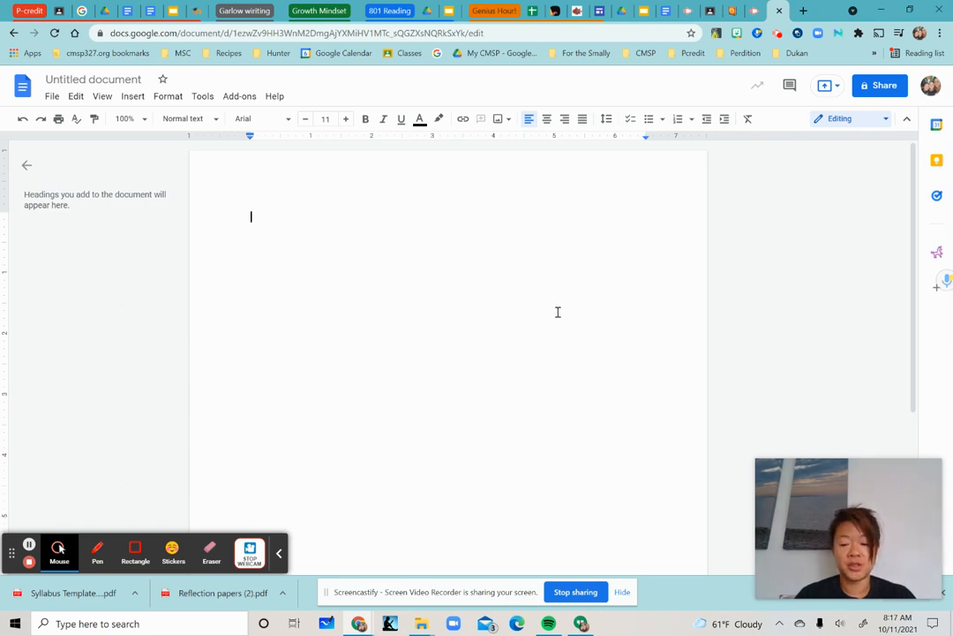
click(202, 97)
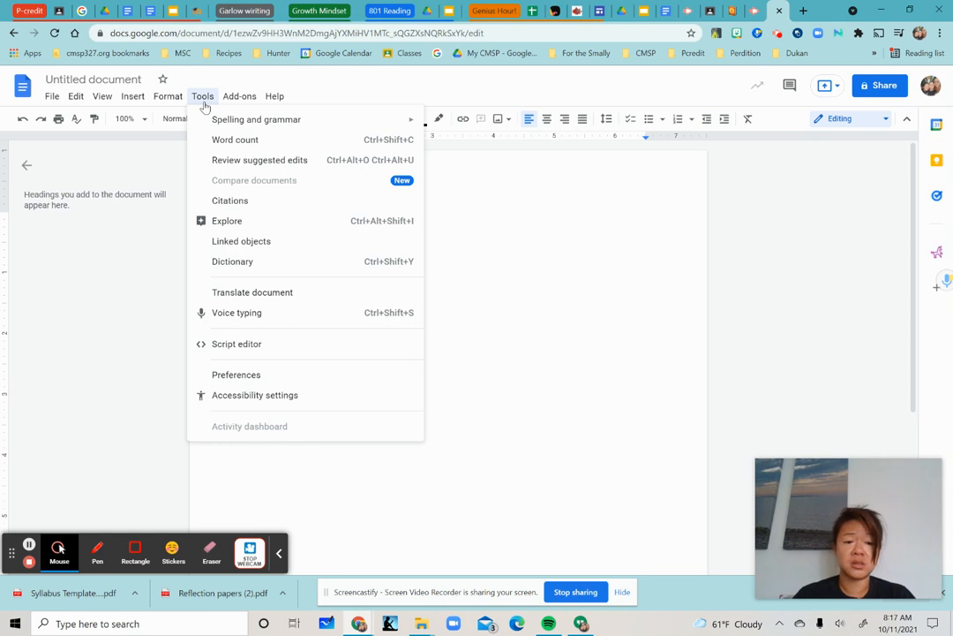
click(249, 313)
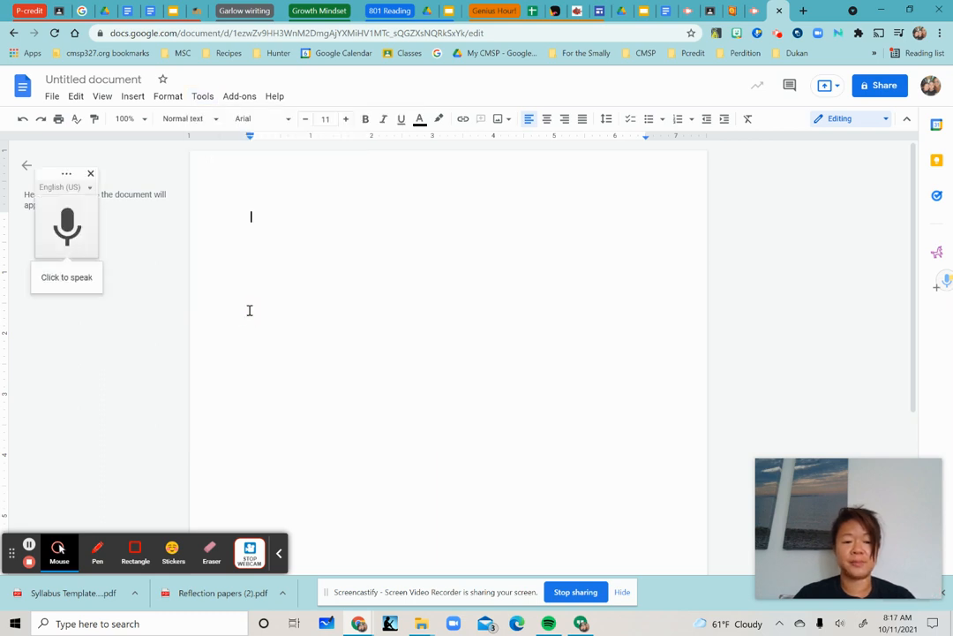
click(74, 241)
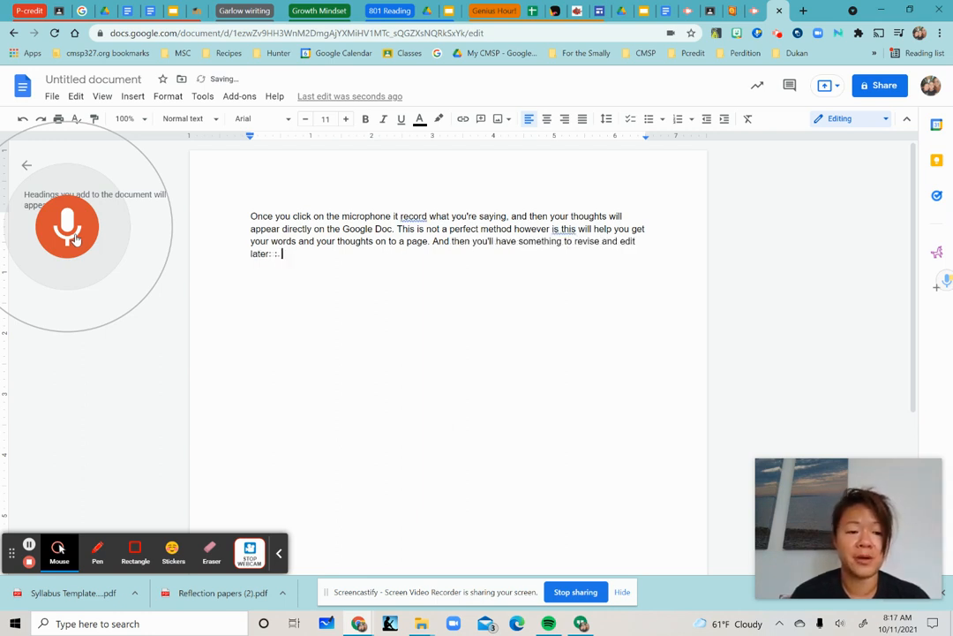
click(76, 238)
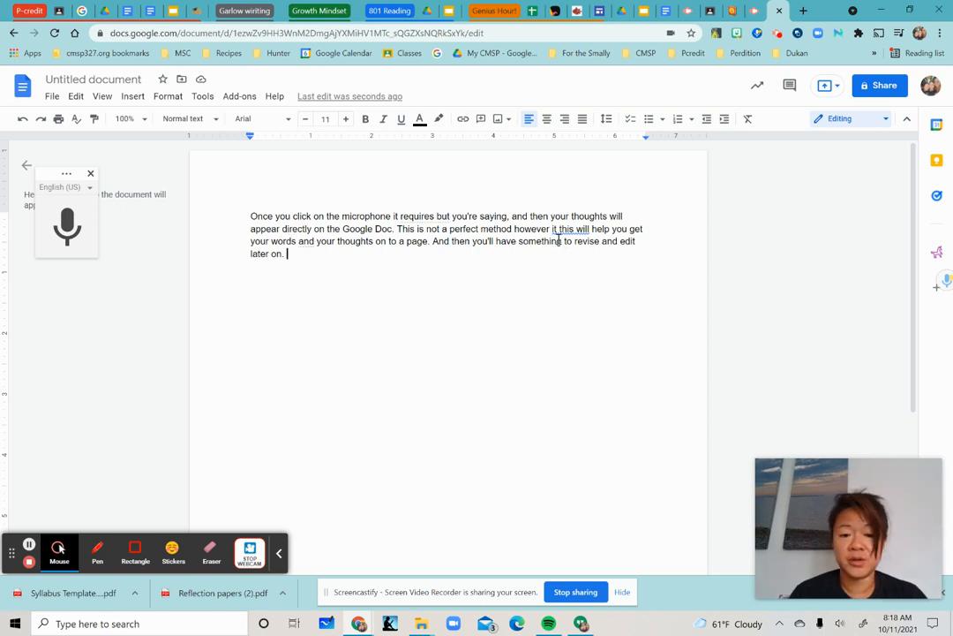
- Introduce errors in the dictated paragraph by shortening "method" to "metd" and "requires" to "require"
click(509, 230)
key(BackSpace)
key(BackSpace)
key(BackSpace)
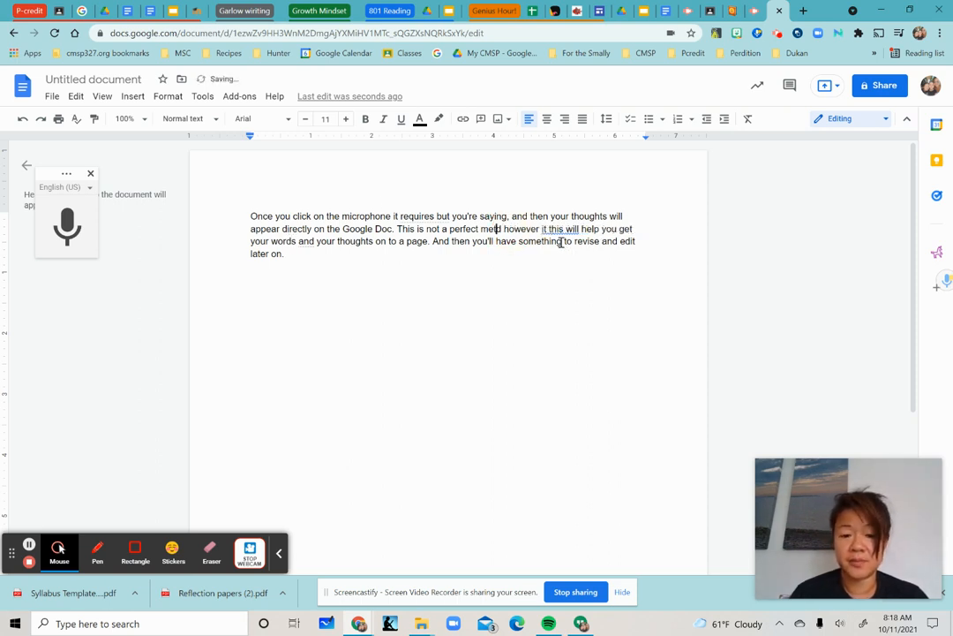
click(561, 242)
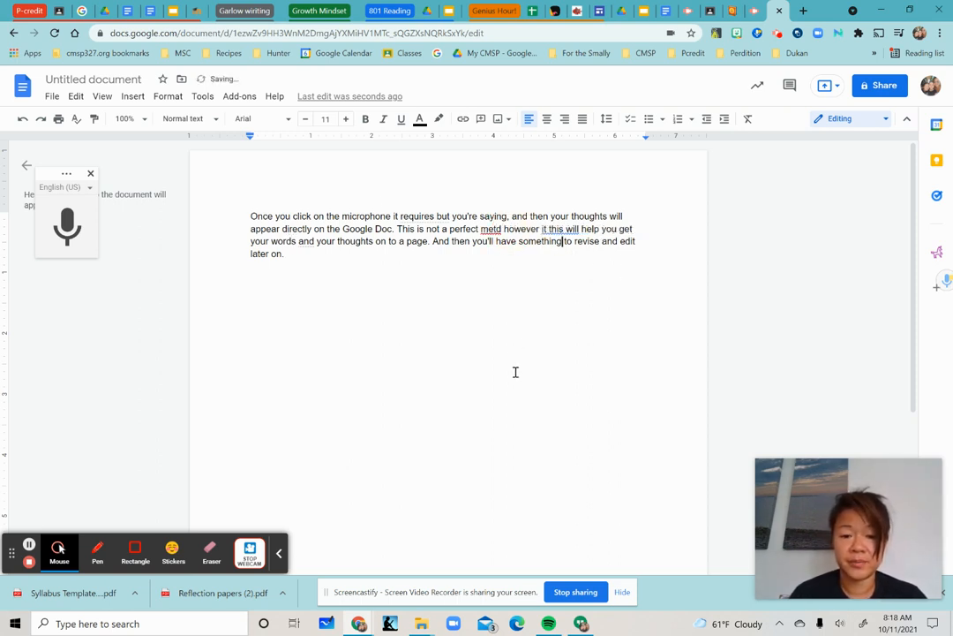
click(437, 216)
key(BackSpace)
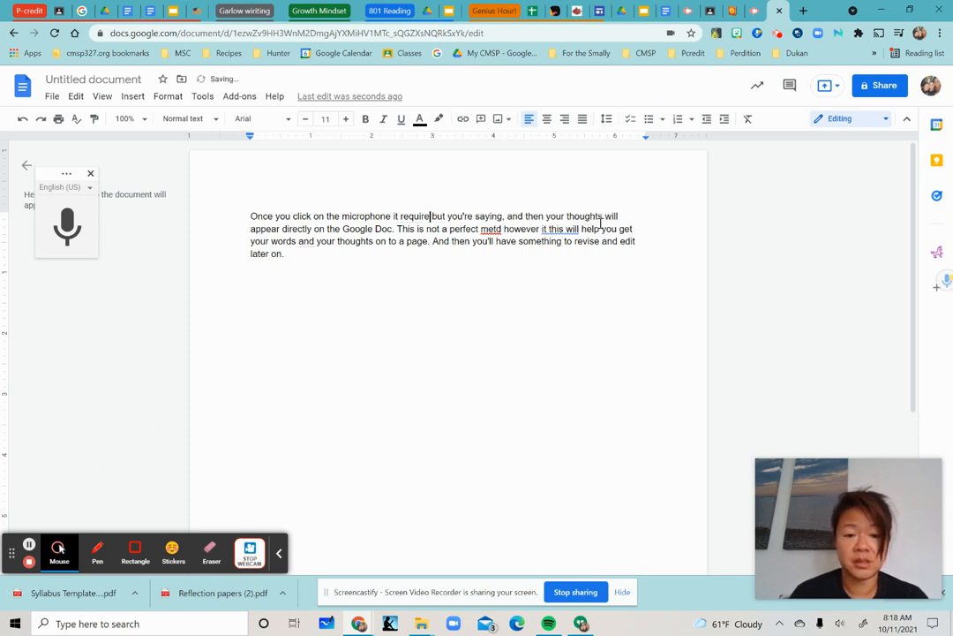
- Introduce two more errors by changing "your" before "thoughts on to a page" to "you're" and "Google" to "Ggle"
click(430, 242)
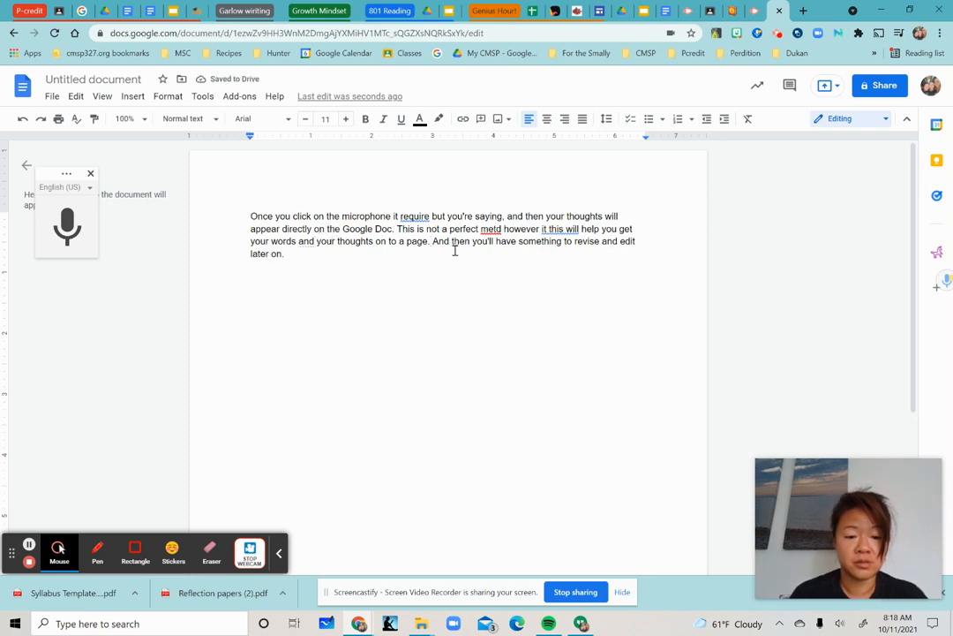
text('re)
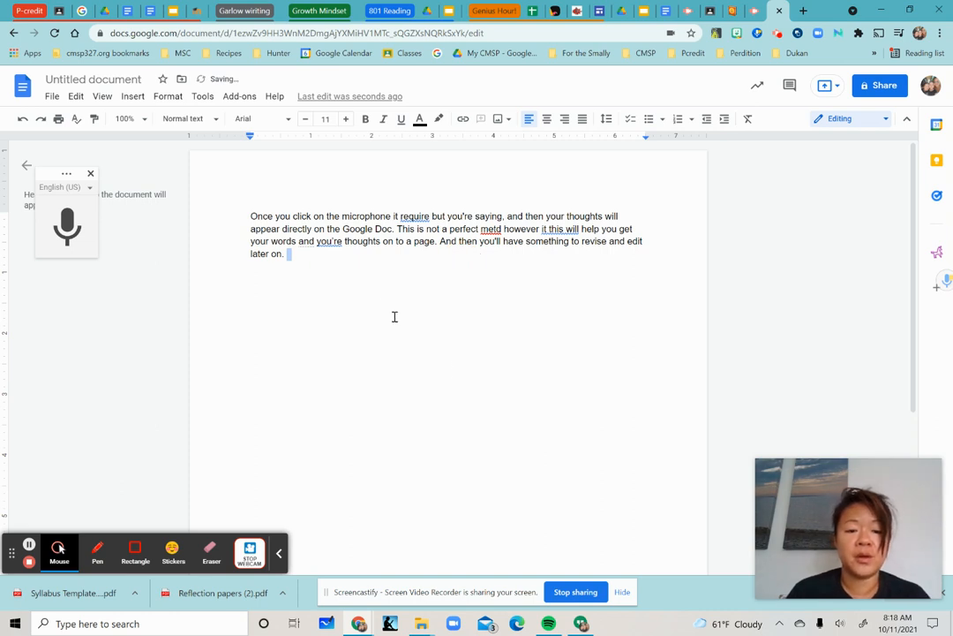
click(362, 229)
key(BackSpace)
key(BackSpace)
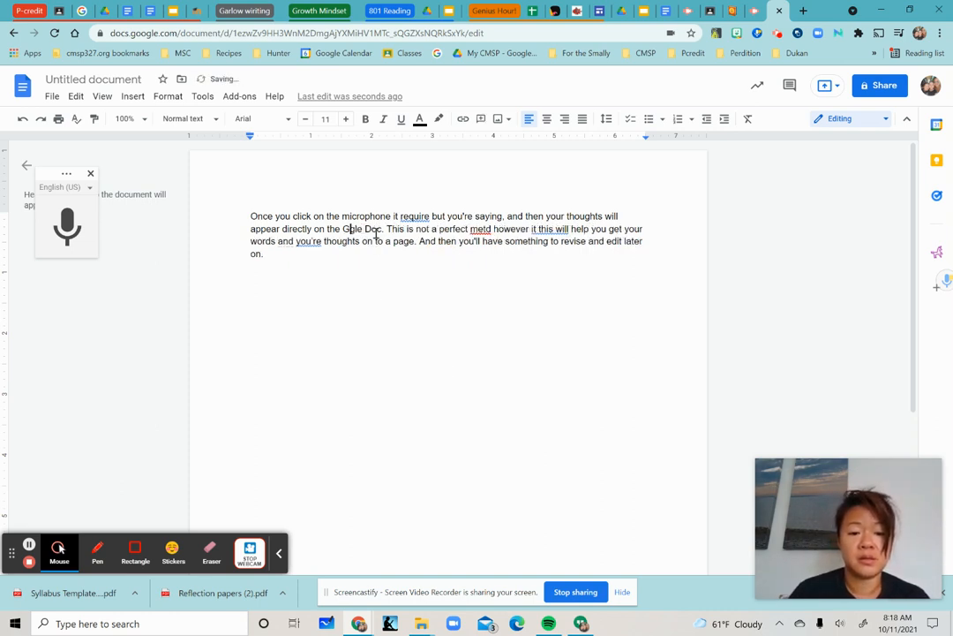
click(394, 291)
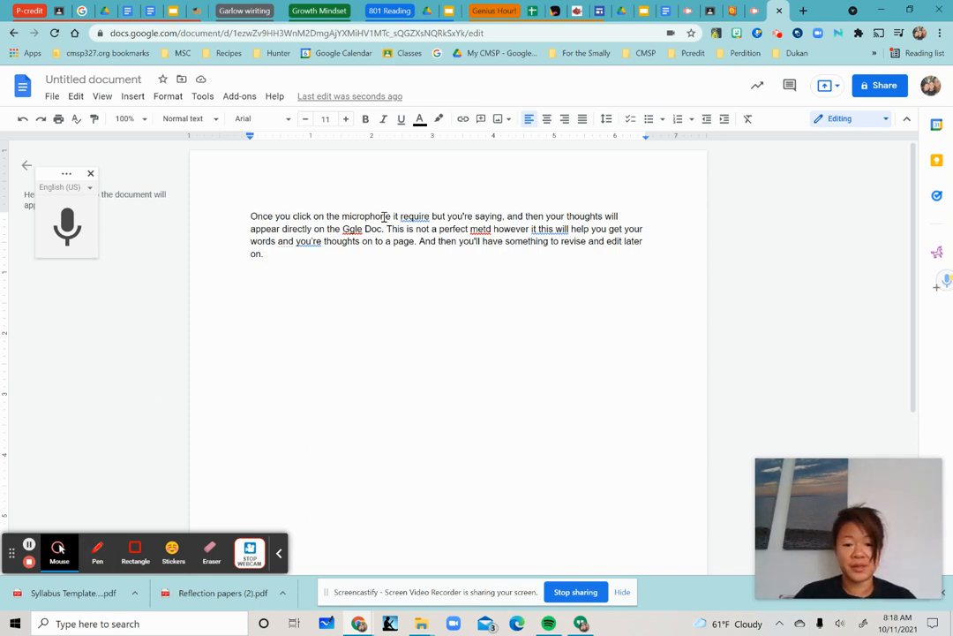
- Highlight the misspelled words and run a spelling and grammar check on the document
double_click(353, 228)
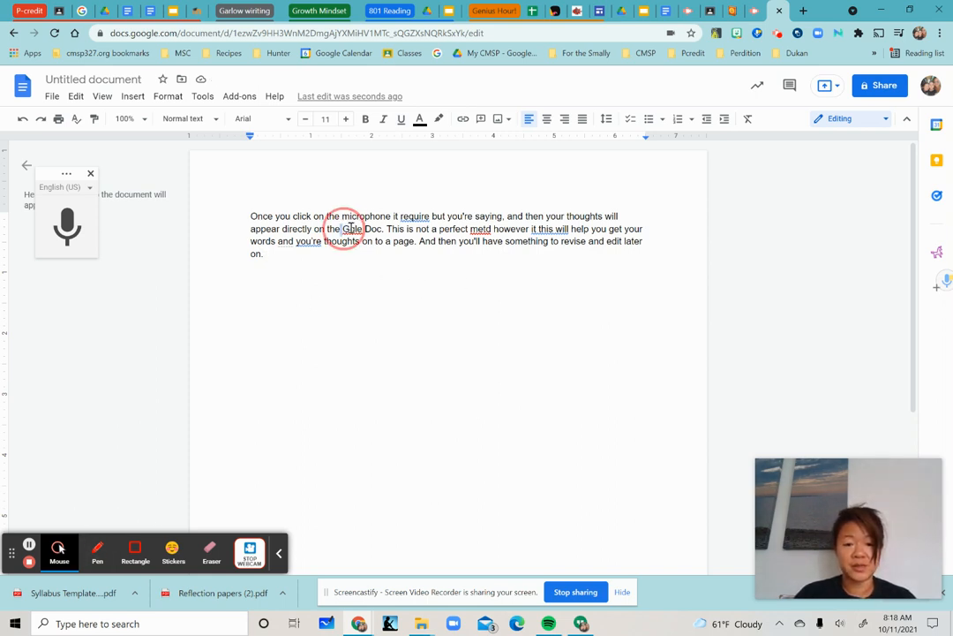
double_click(415, 217)
click(471, 405)
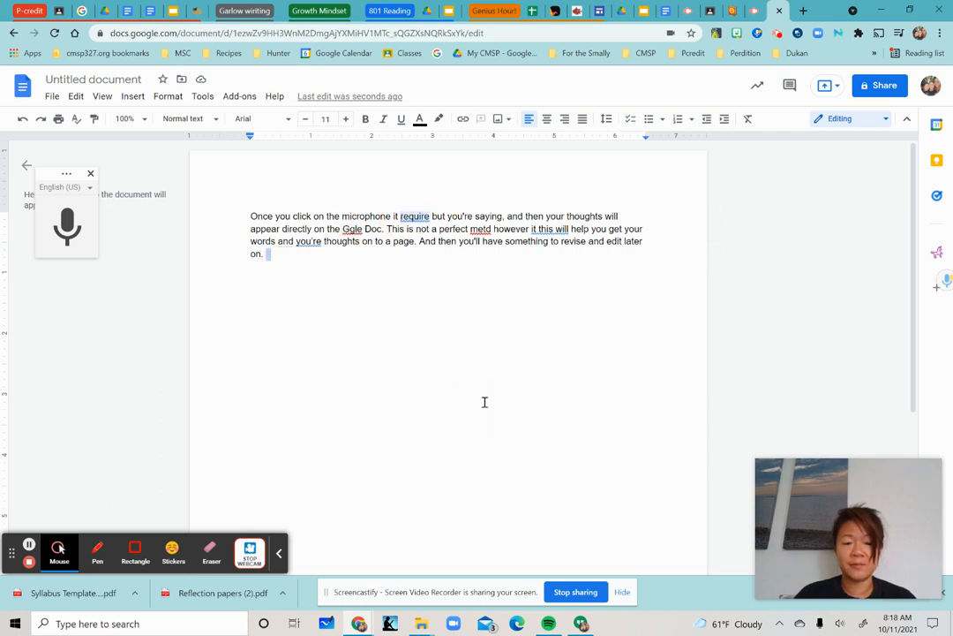
click(201, 99)
mouse_move(221, 129)
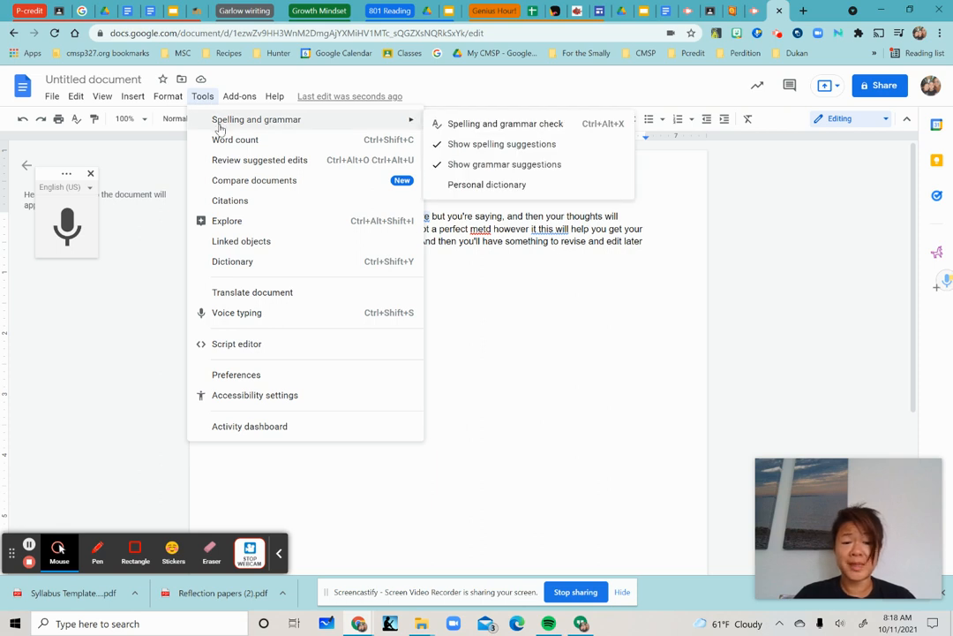
click(470, 123)
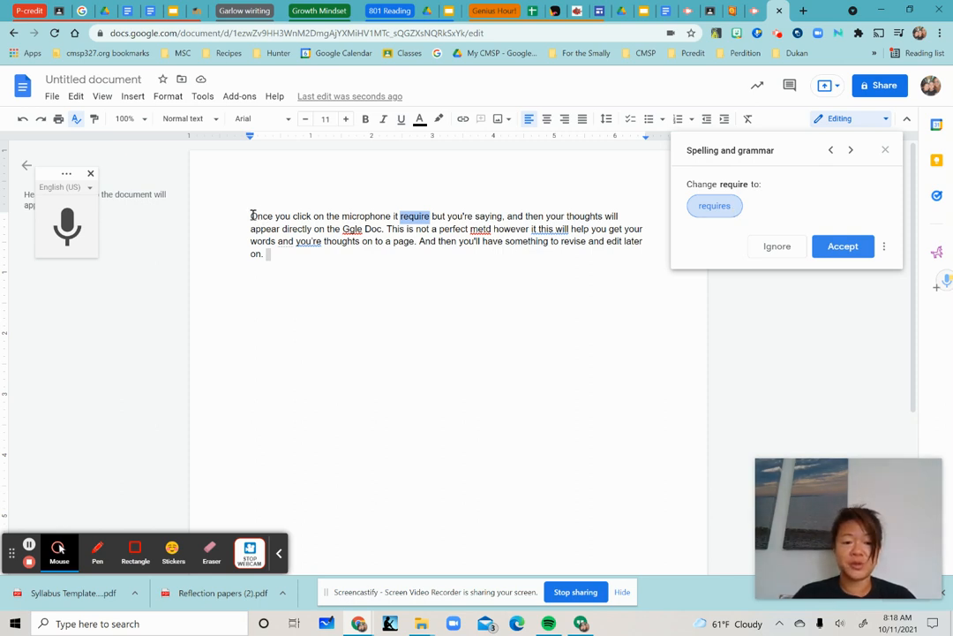
- Add a comma after "microphone" and accept the suggested corrections "requires" and "Google"
click(392, 216)
text(.)
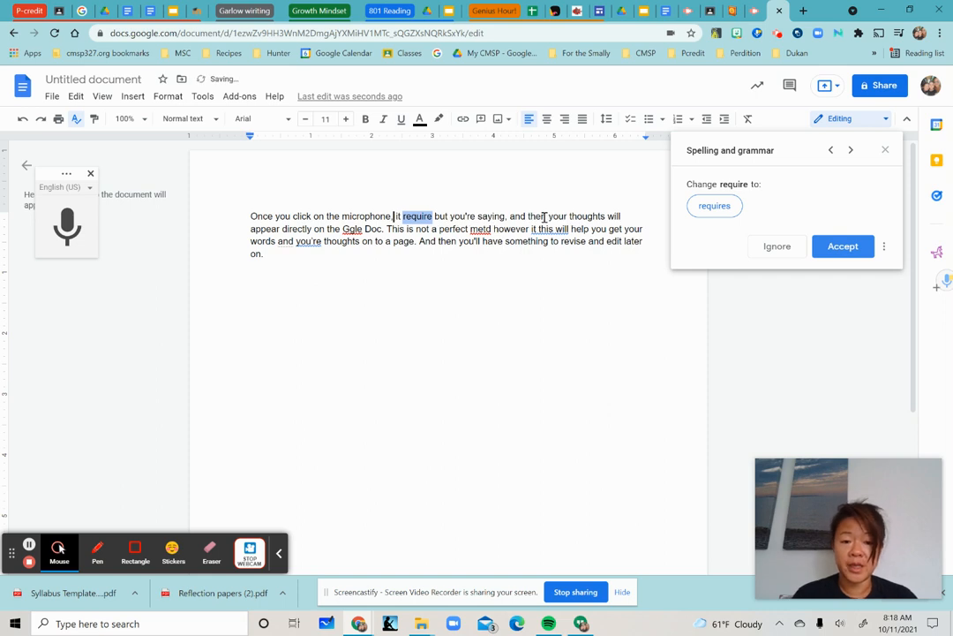
click(722, 207)
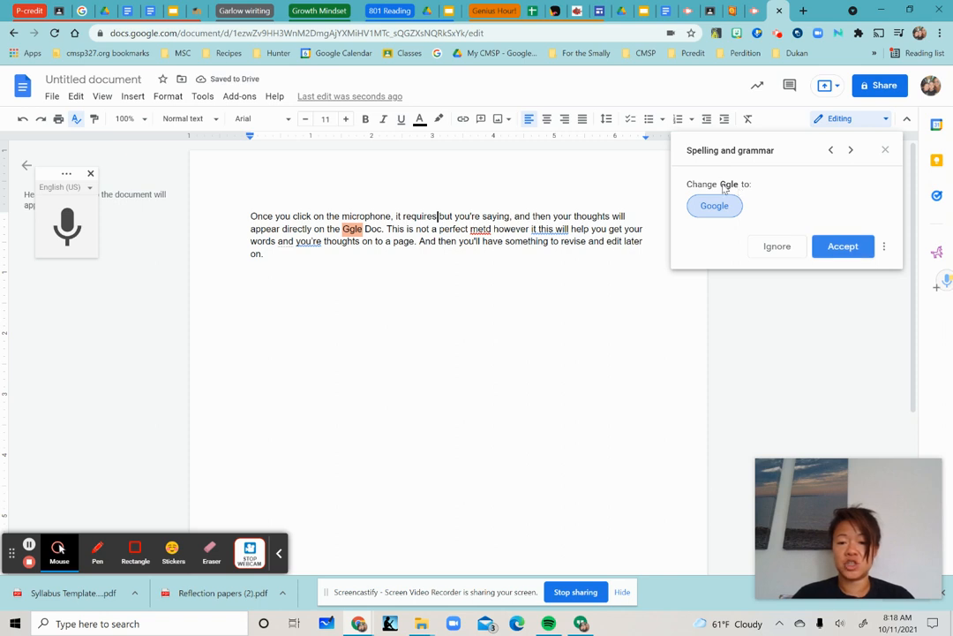
click(844, 246)
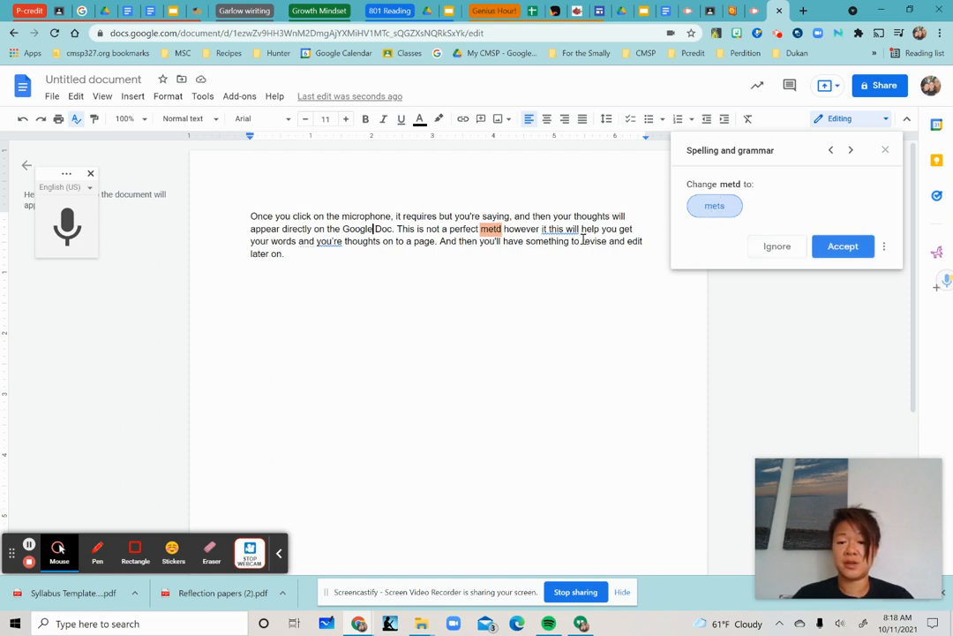
- Correct "metd" to "method" directly in the text and ignore the suggestion "mets"
click(499, 229)
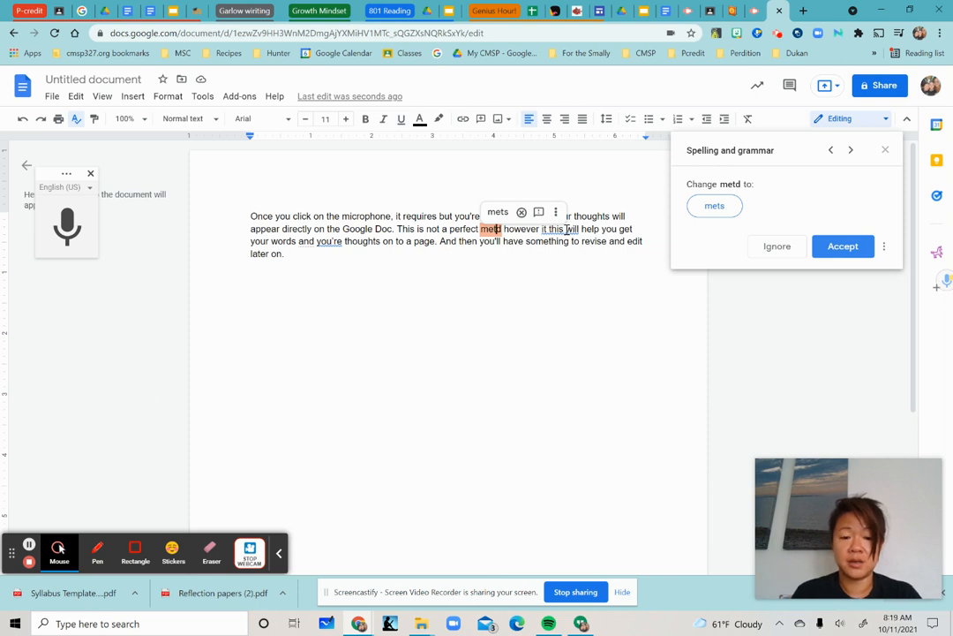
text(ho)
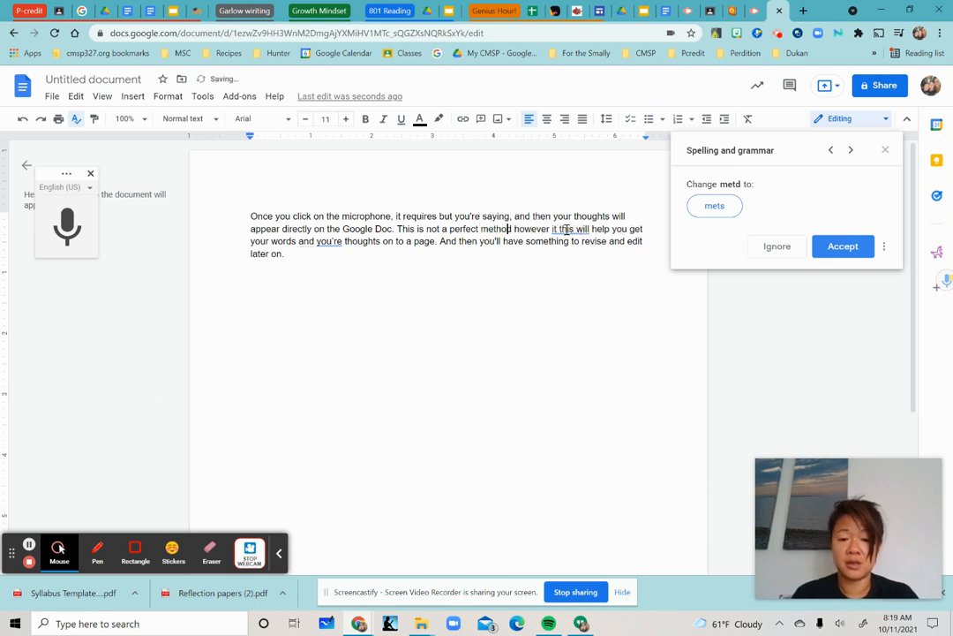
click(782, 256)
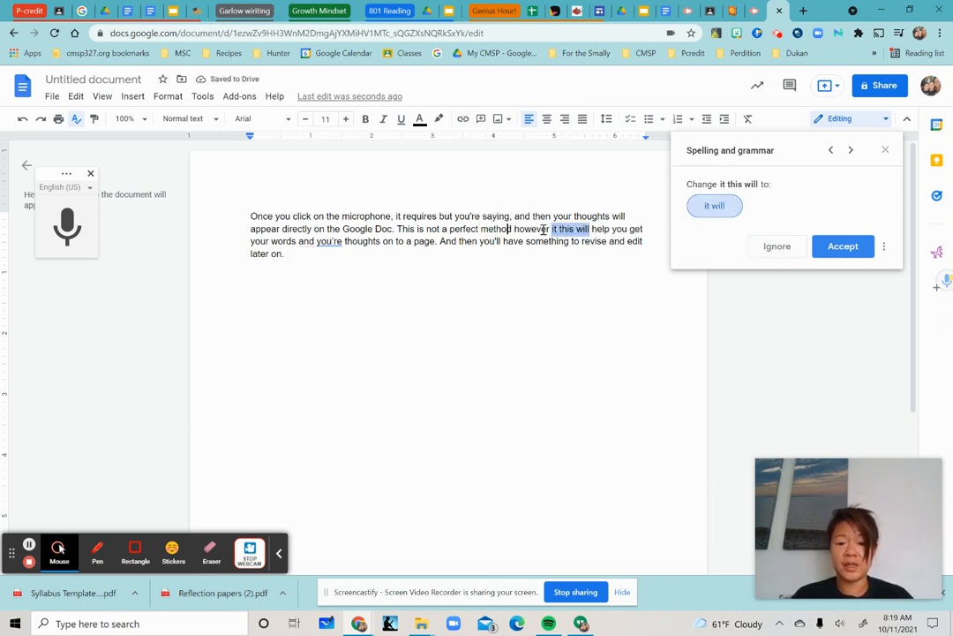
- Accept the suggested corrections "it will", "your" and "onto"
click(841, 249)
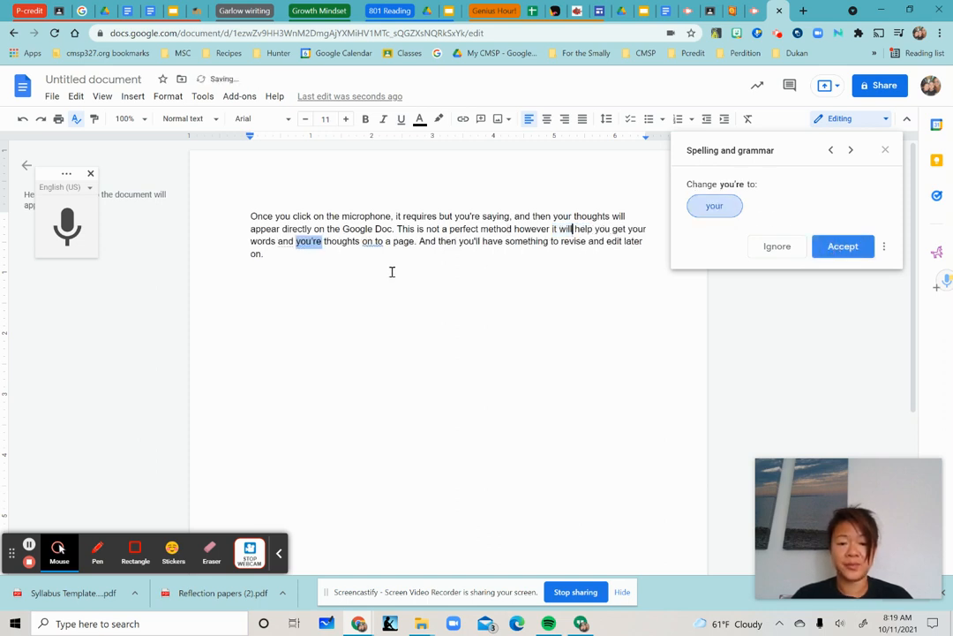
click(851, 250)
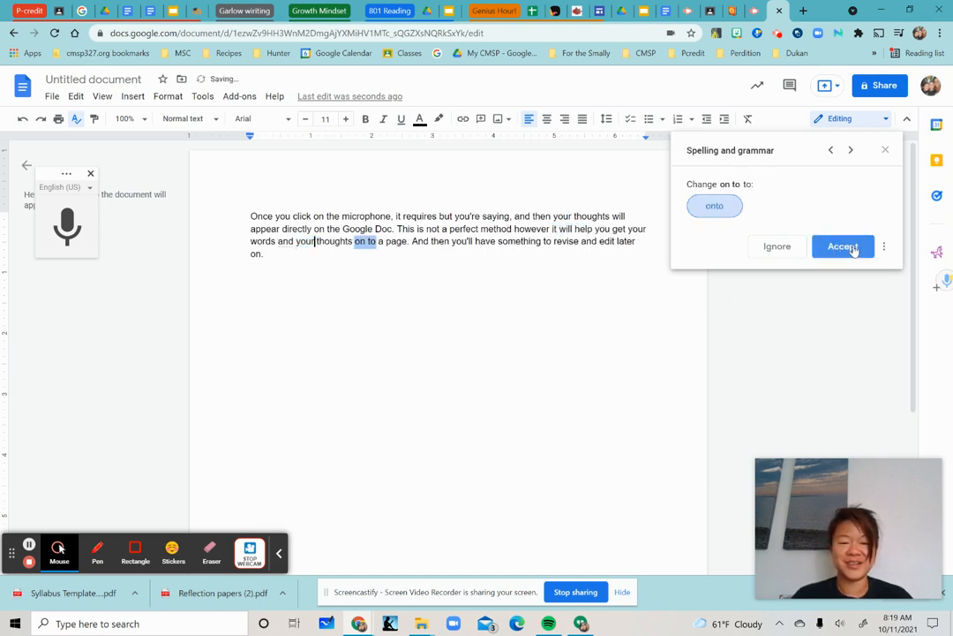
click(853, 250)
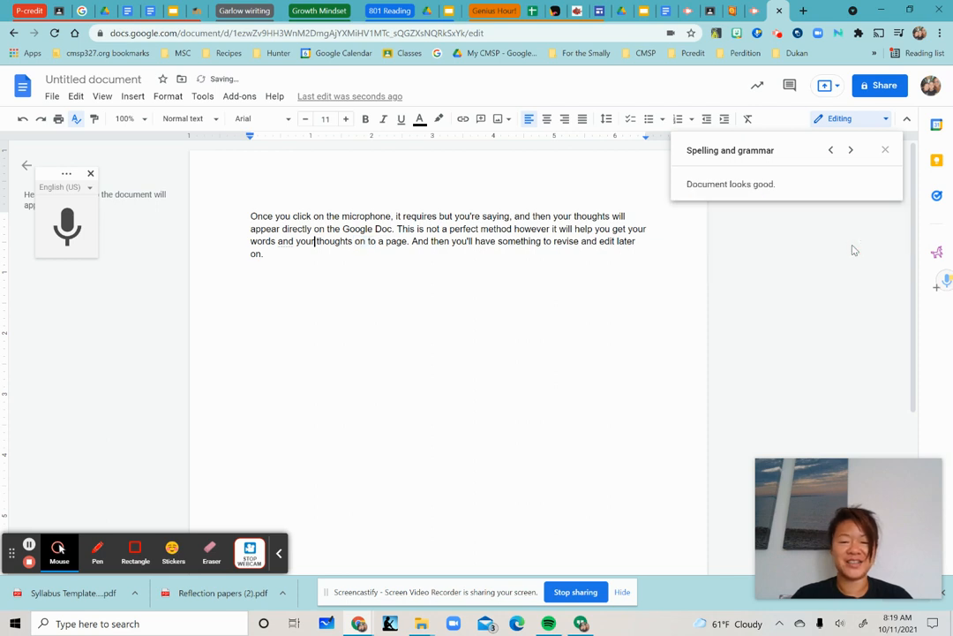
- Join "on to" into "onto" before "a page" and close the spelling and grammar check
click(360, 248)
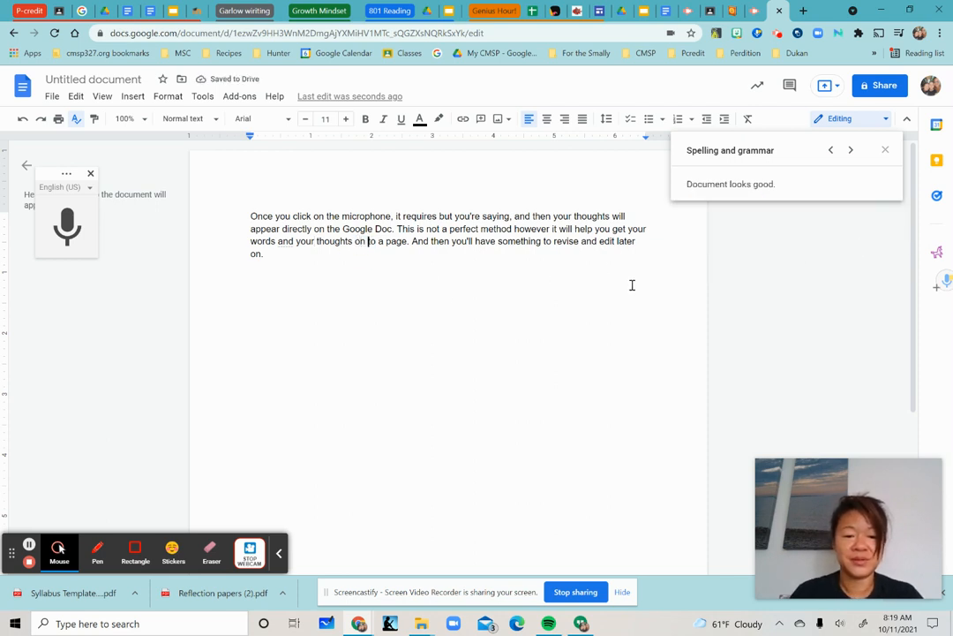
key(BackSpace)
click(885, 150)
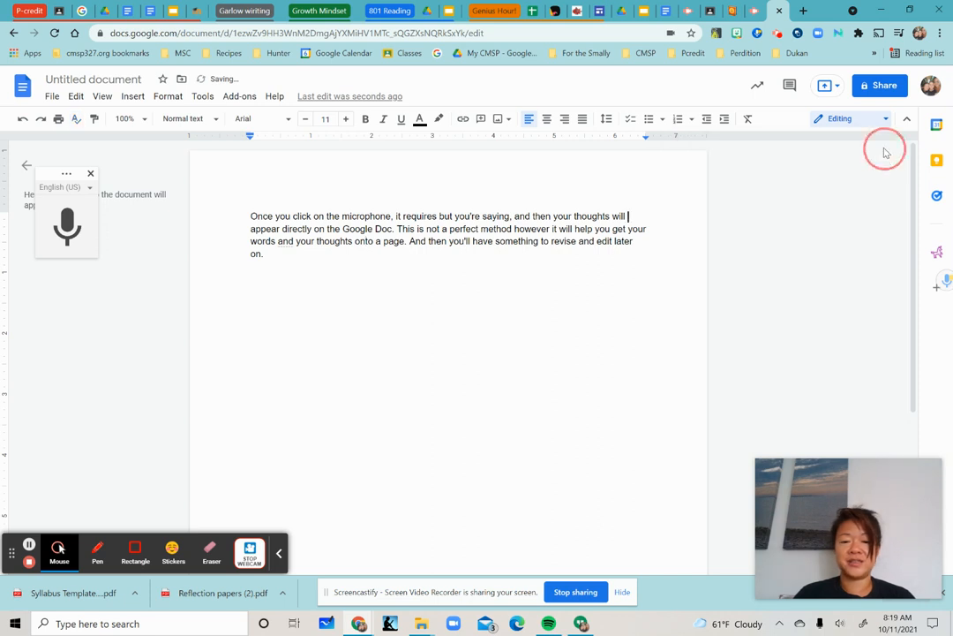
click(634, 241)
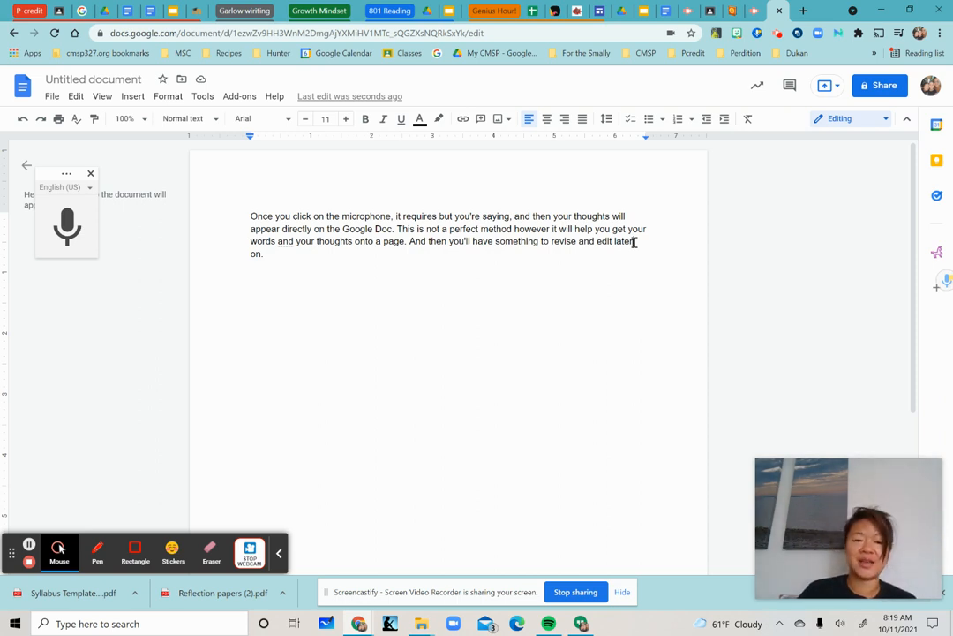
click(204, 96)
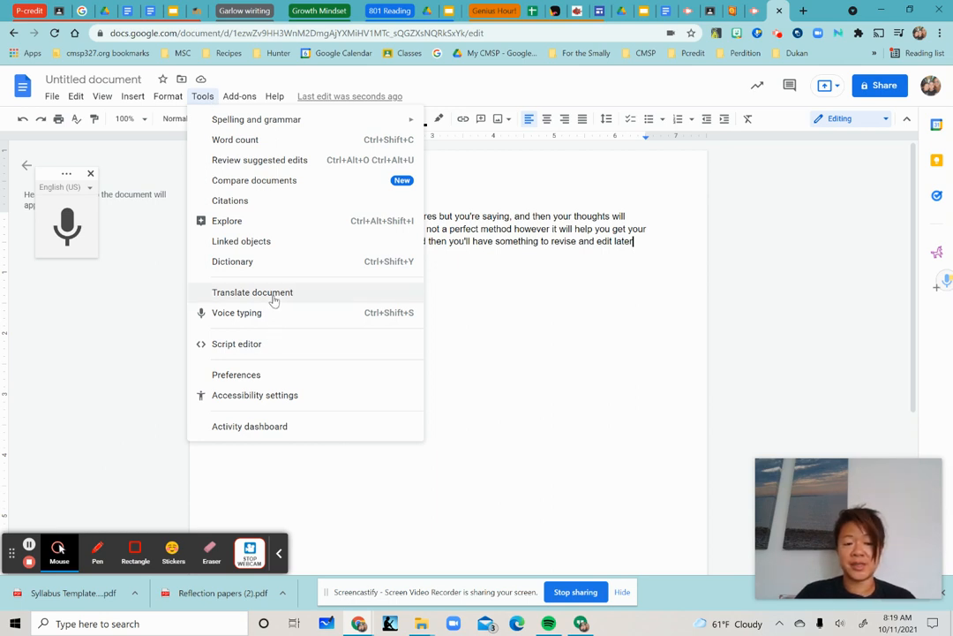
click(547, 273)
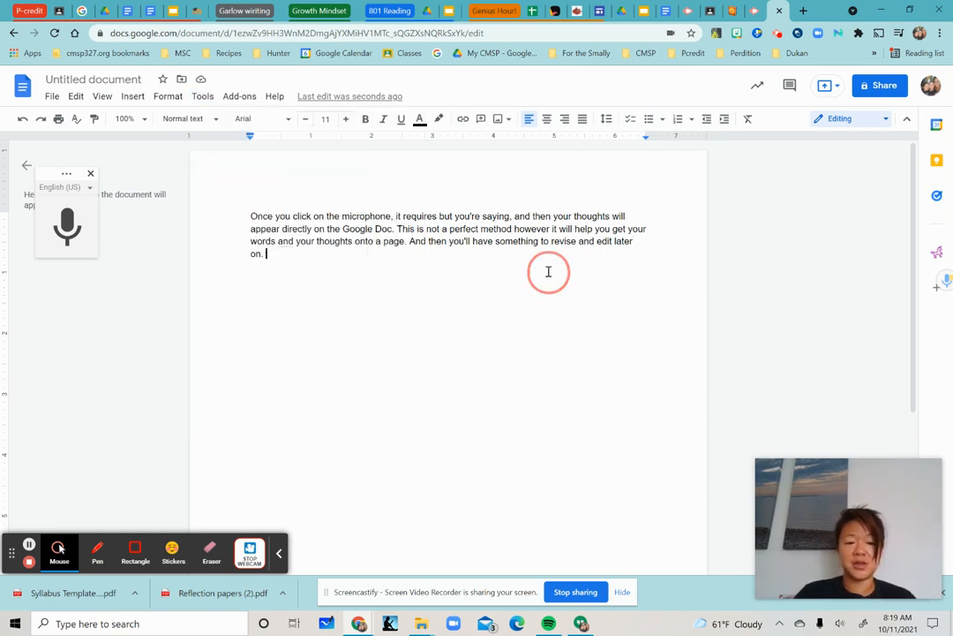
- Select the whole paragraph and create a translated copy of the document in Chinese (Simplified)
click(249, 213)
drag(249, 212, 287, 266)
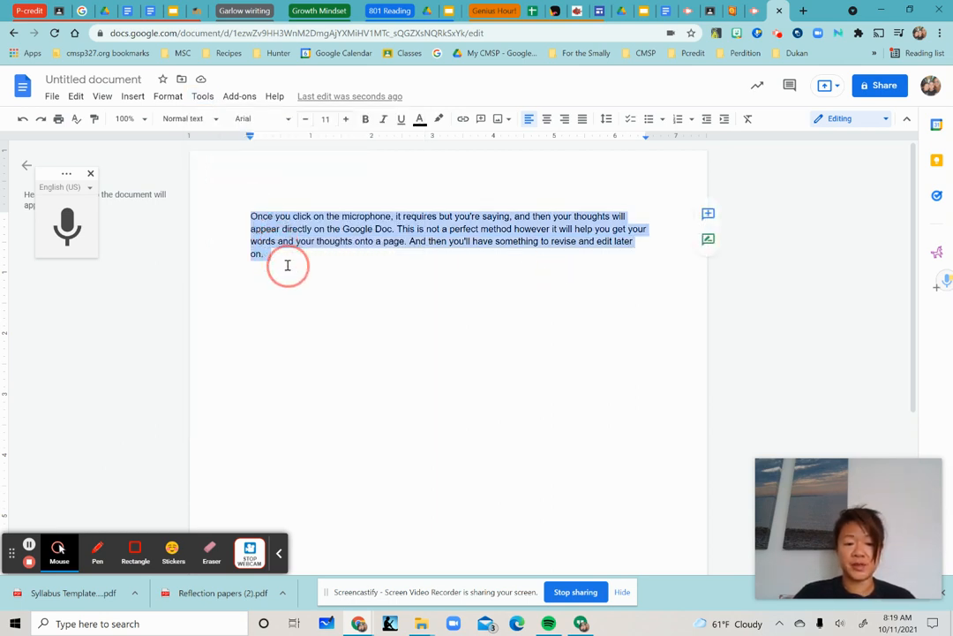
click(202, 97)
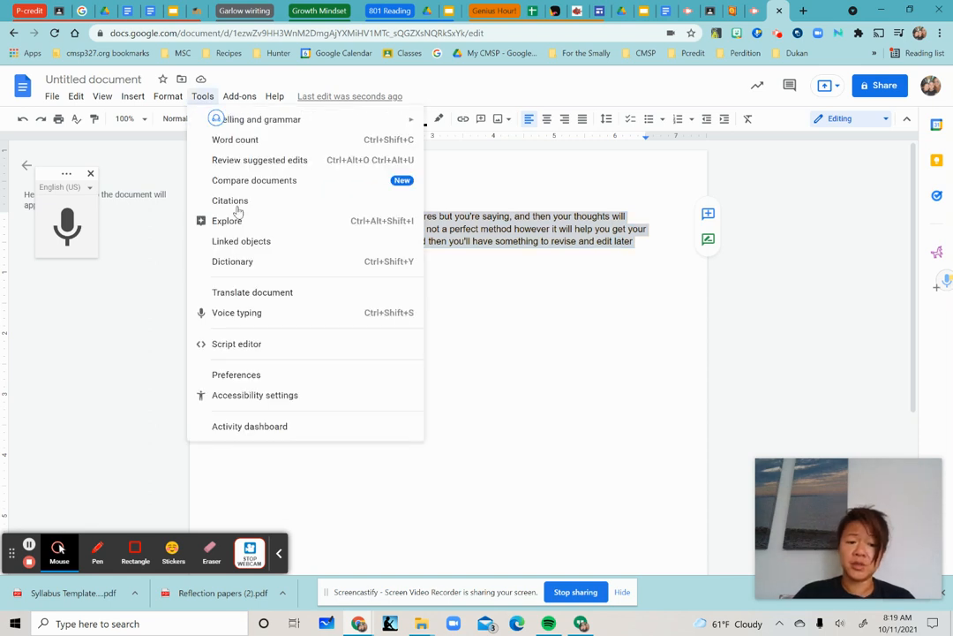
click(249, 300)
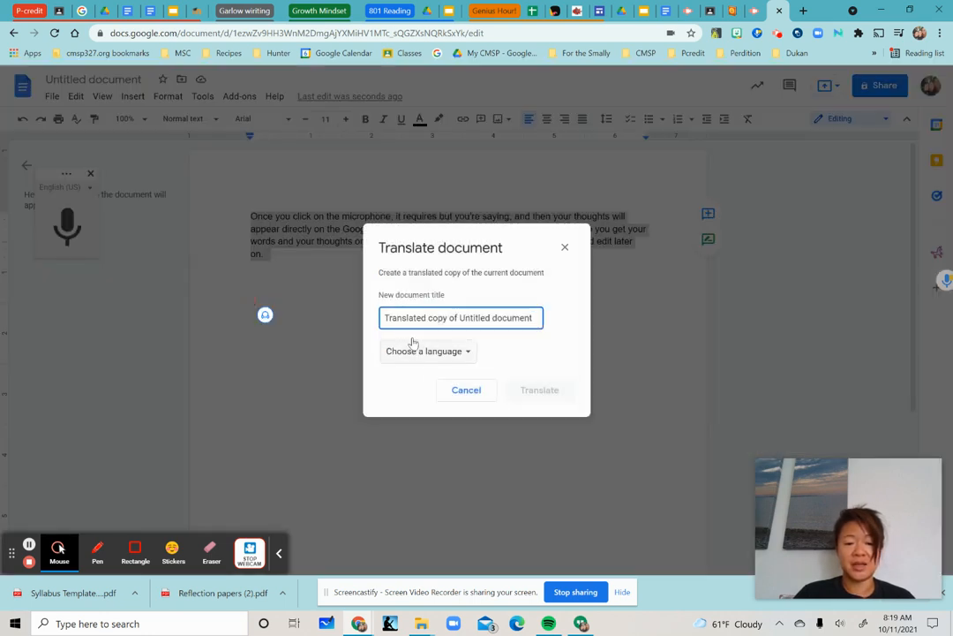
click(473, 353)
click(489, 368)
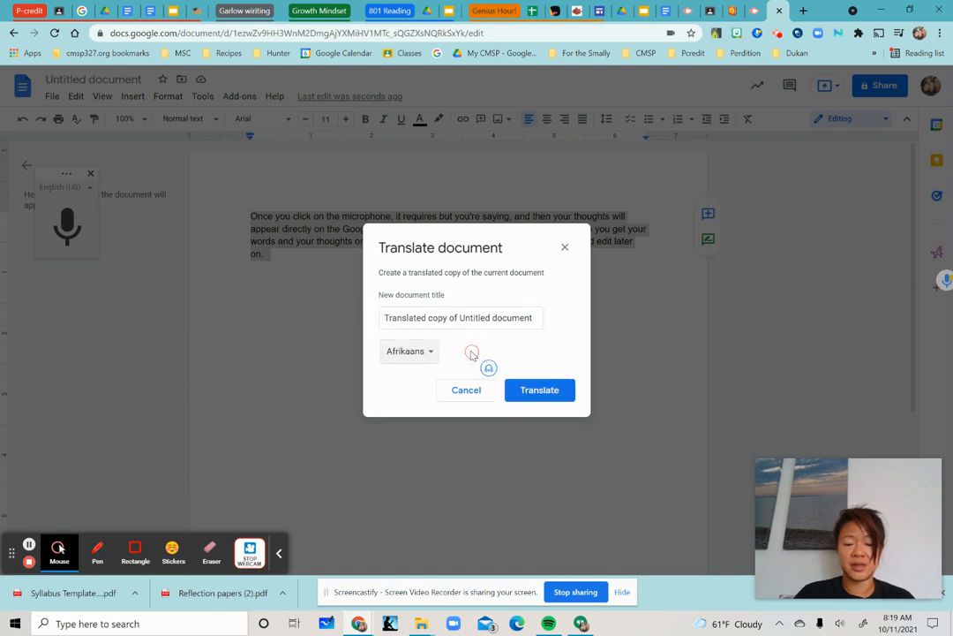
click(421, 350)
scroll(436, 398, down, 2)
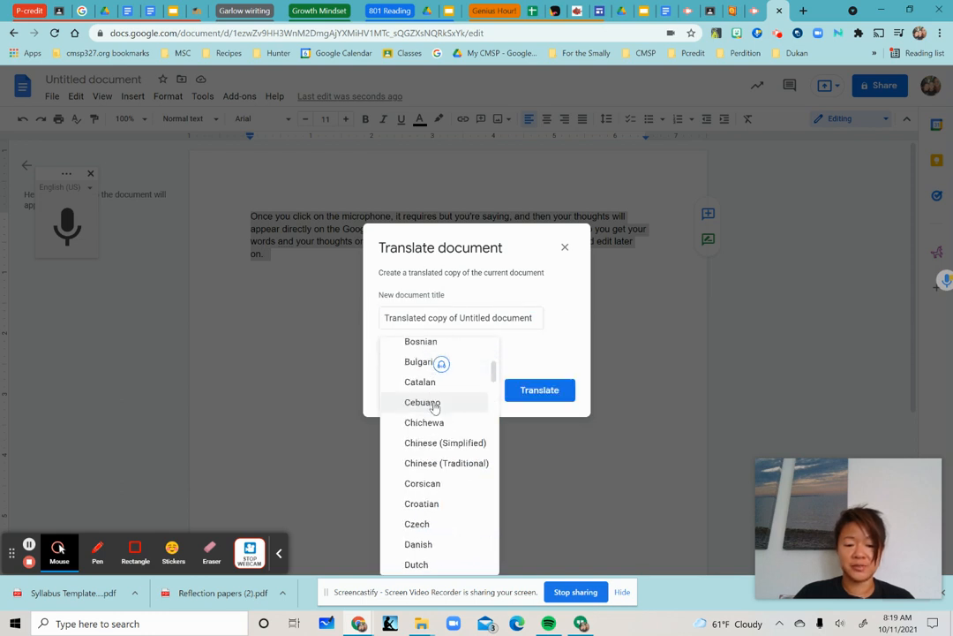
click(416, 451)
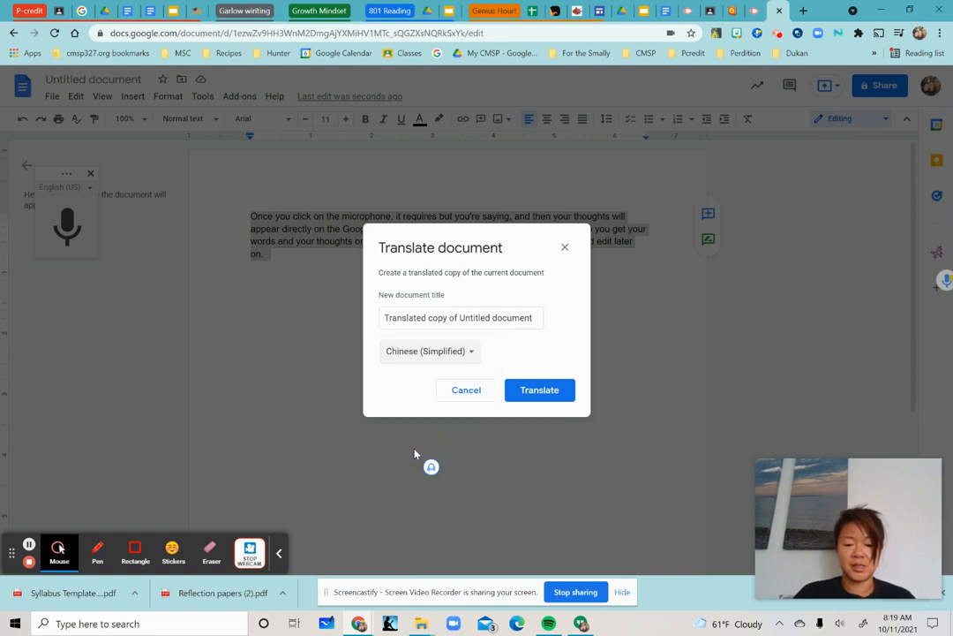
click(547, 393)
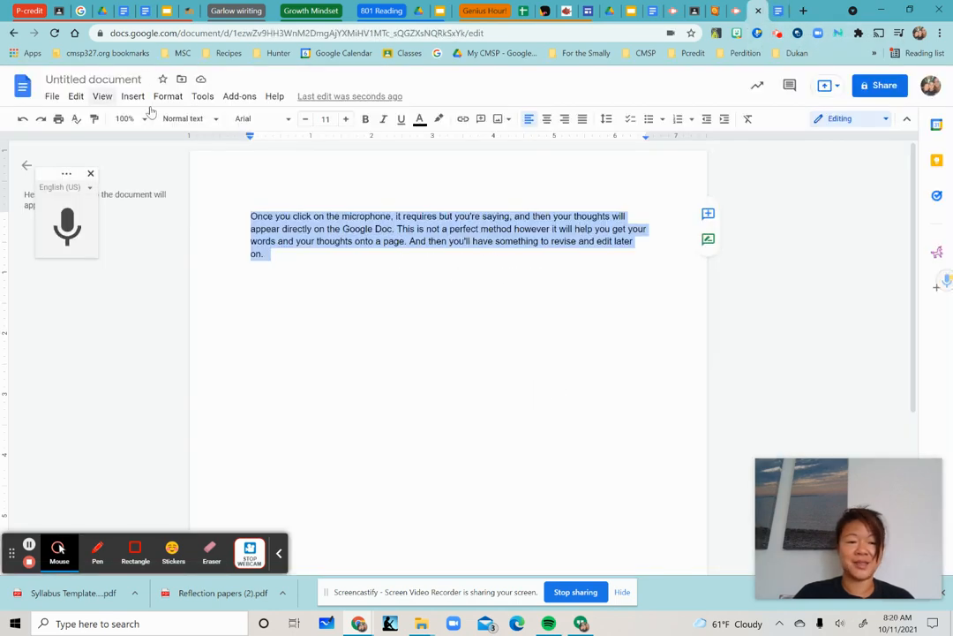
- Create a French translation of the Chinese copy, keeping the suggested document title
click(168, 97)
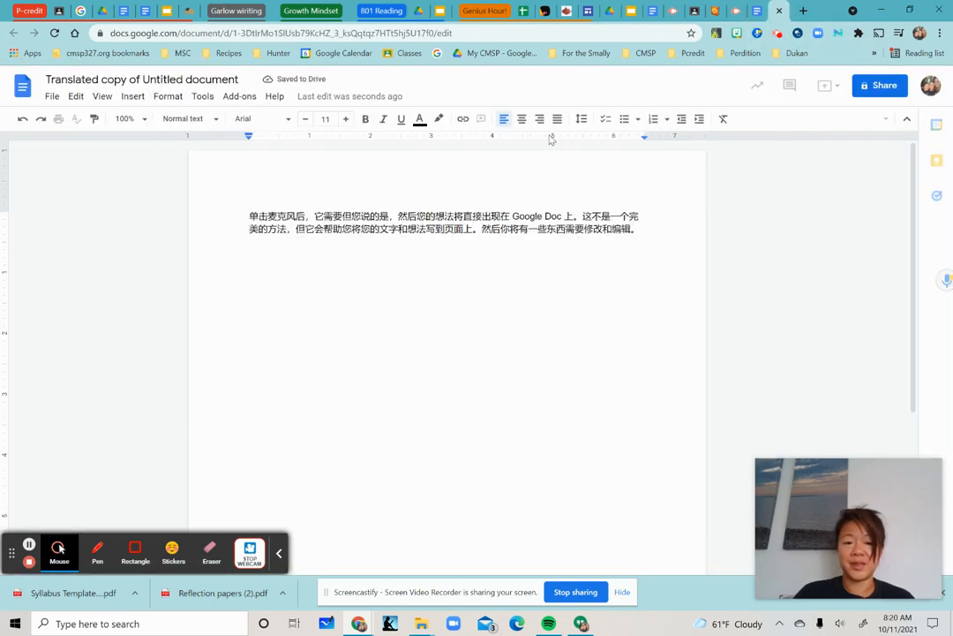
click(202, 96)
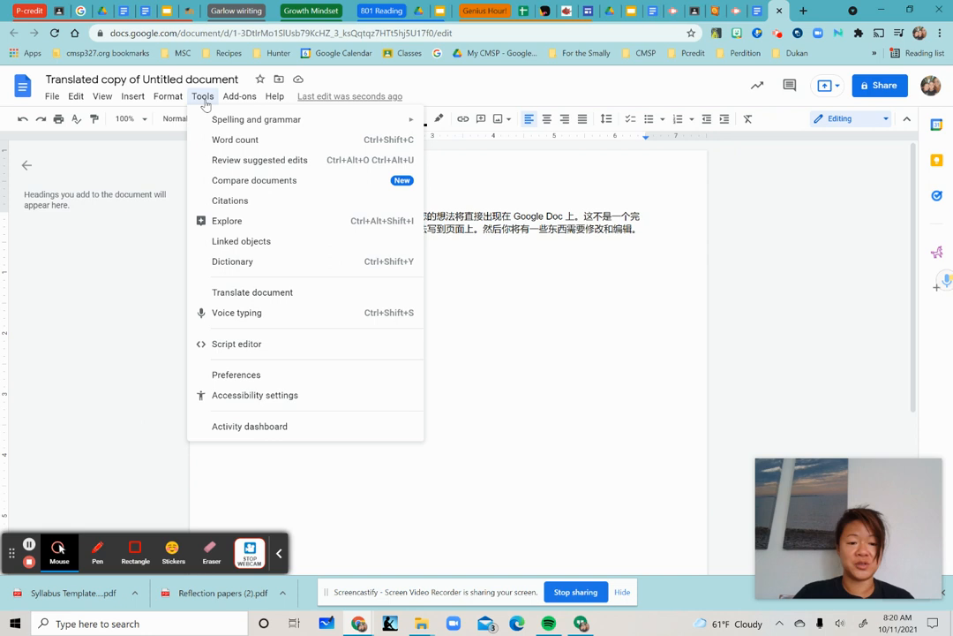
click(268, 297)
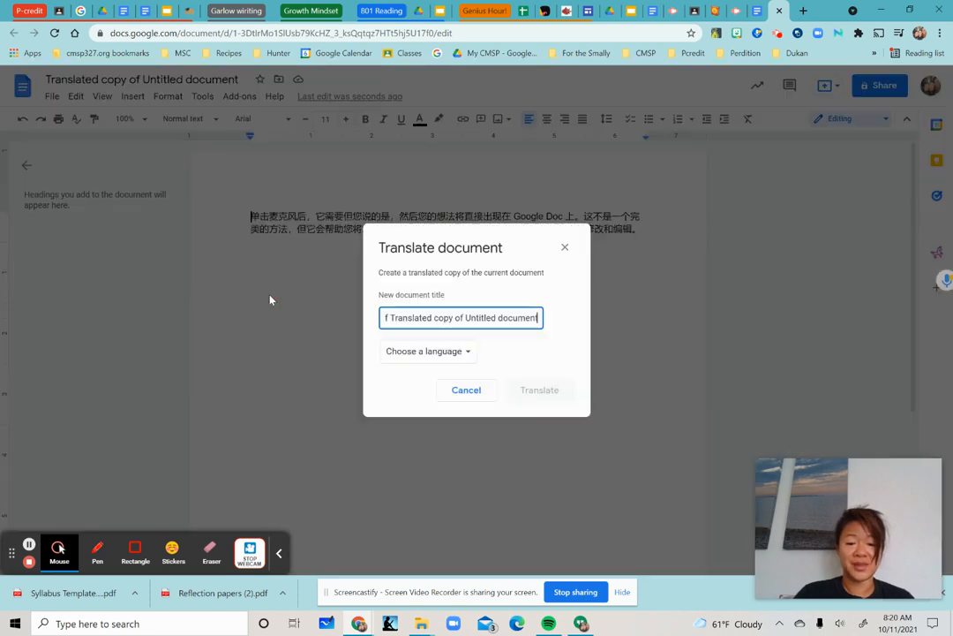
click(459, 353)
scroll(480, 419, down, 4)
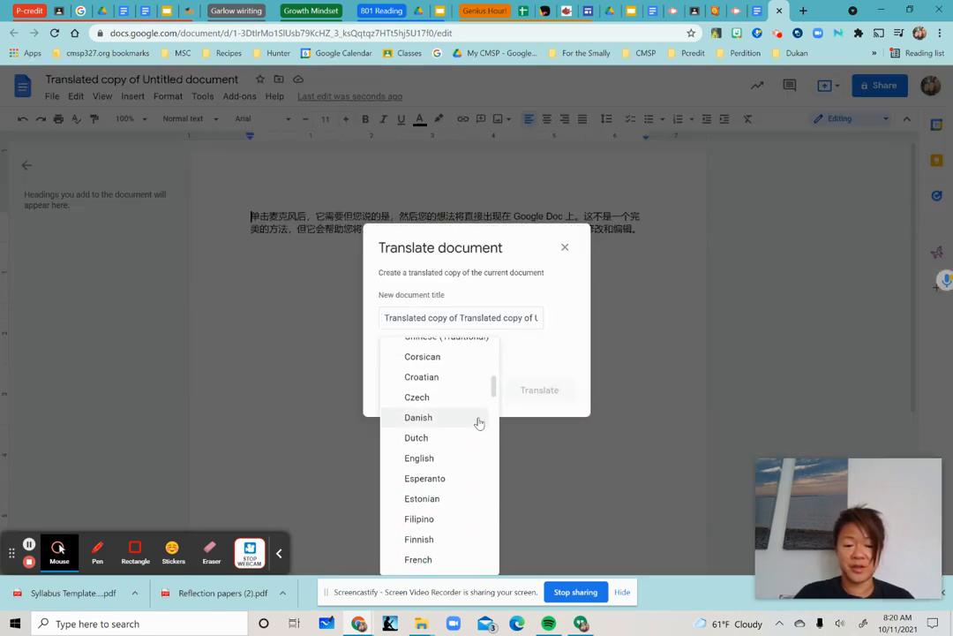
click(436, 560)
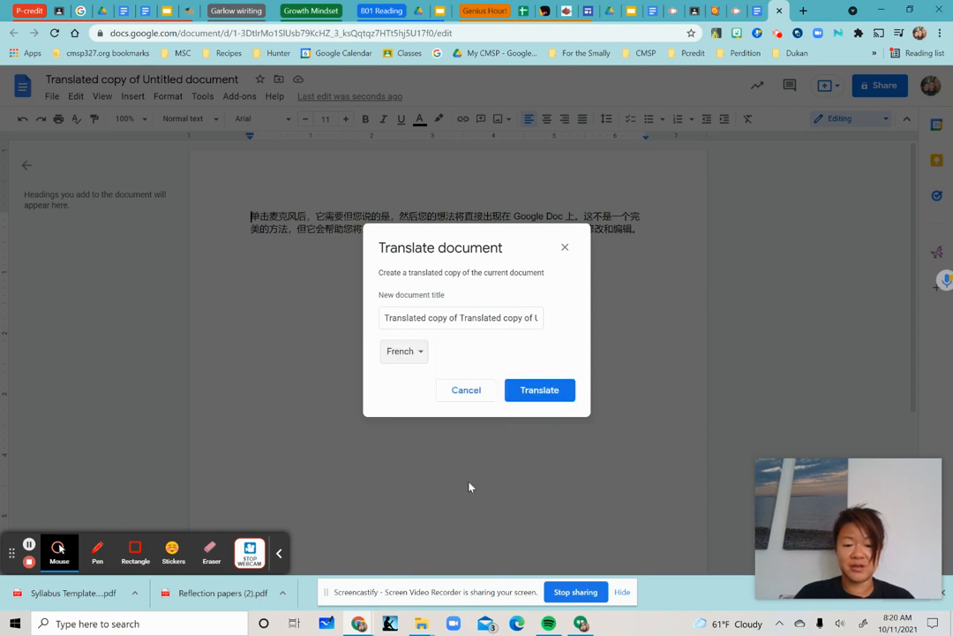
click(531, 398)
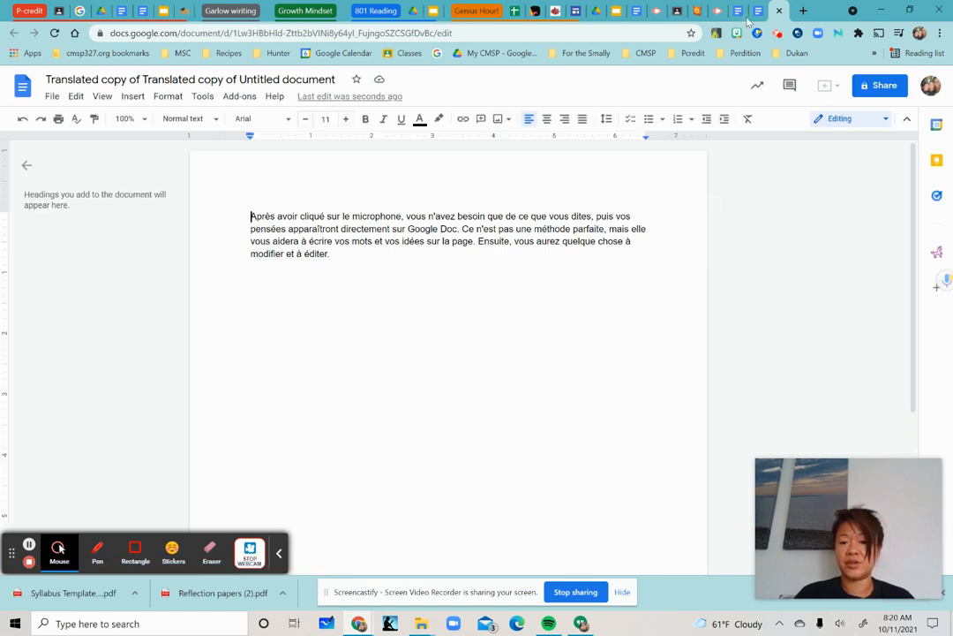
- Return to the original English document, look up "method" in the dictionary and examine its definition and synonyms
click(741, 12)
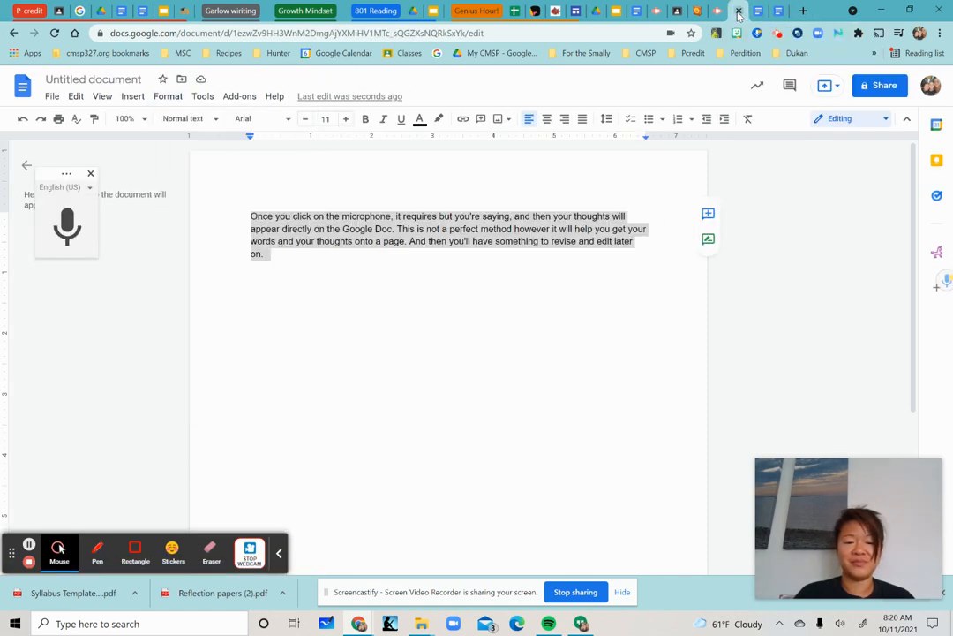
click(201, 97)
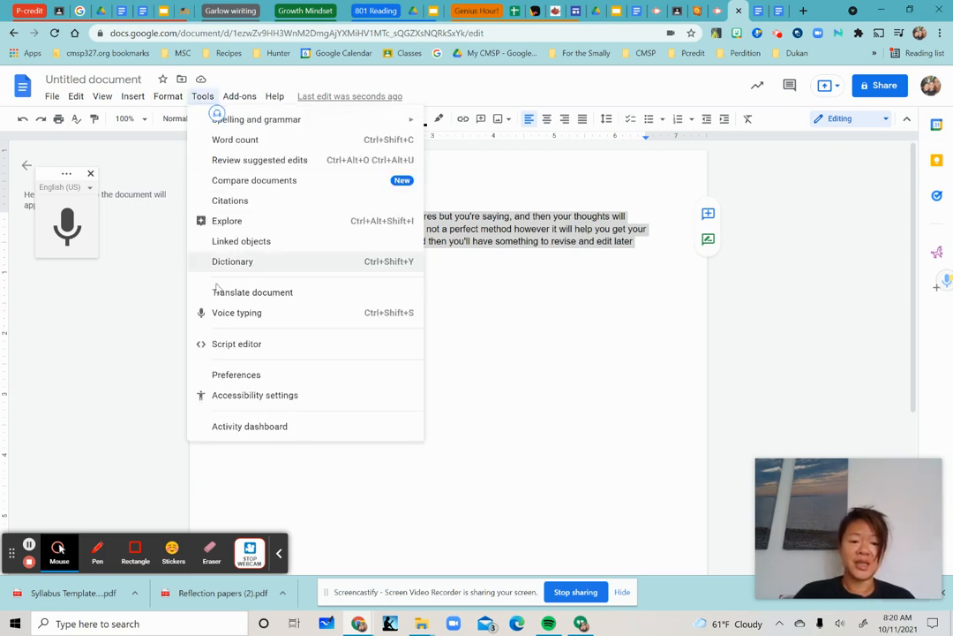
click(553, 258)
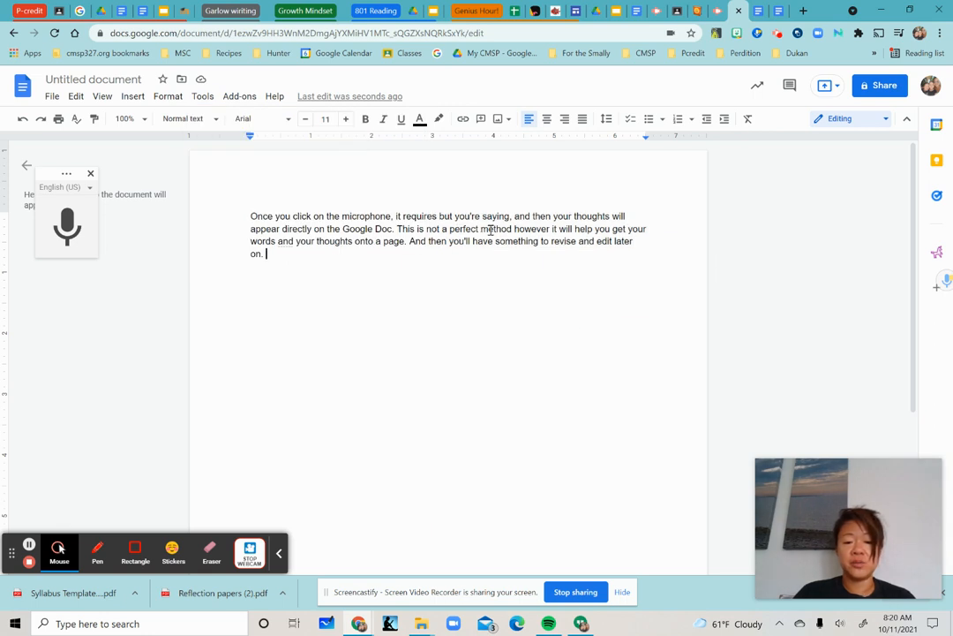
drag(485, 229, 509, 228)
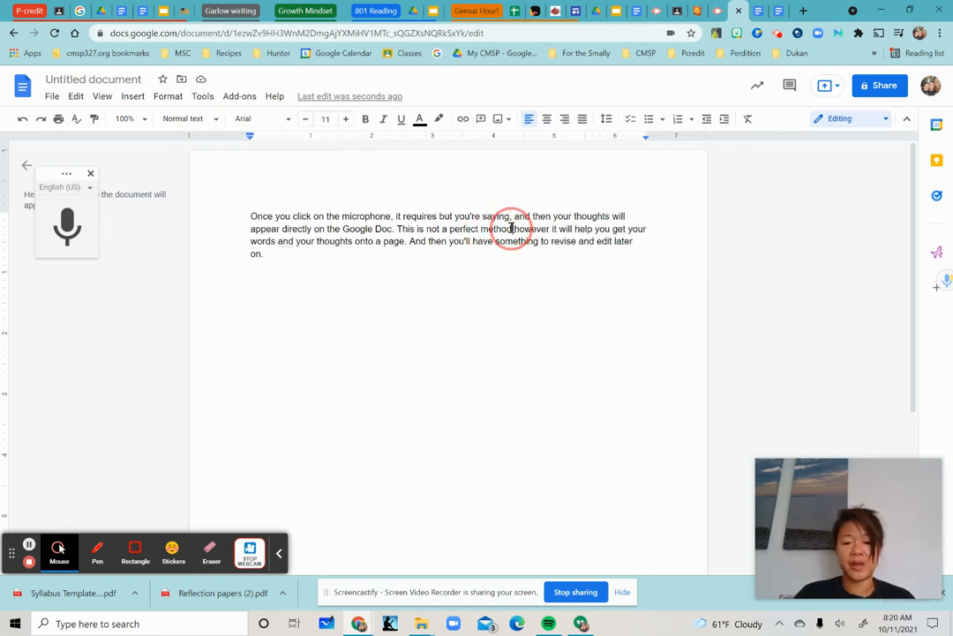
double_click(488, 229)
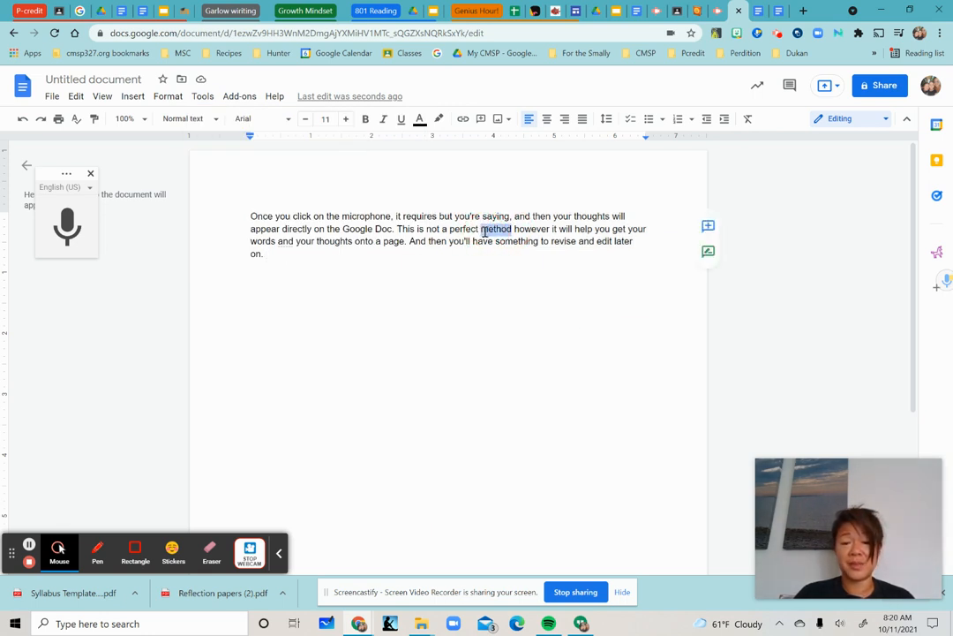
click(203, 99)
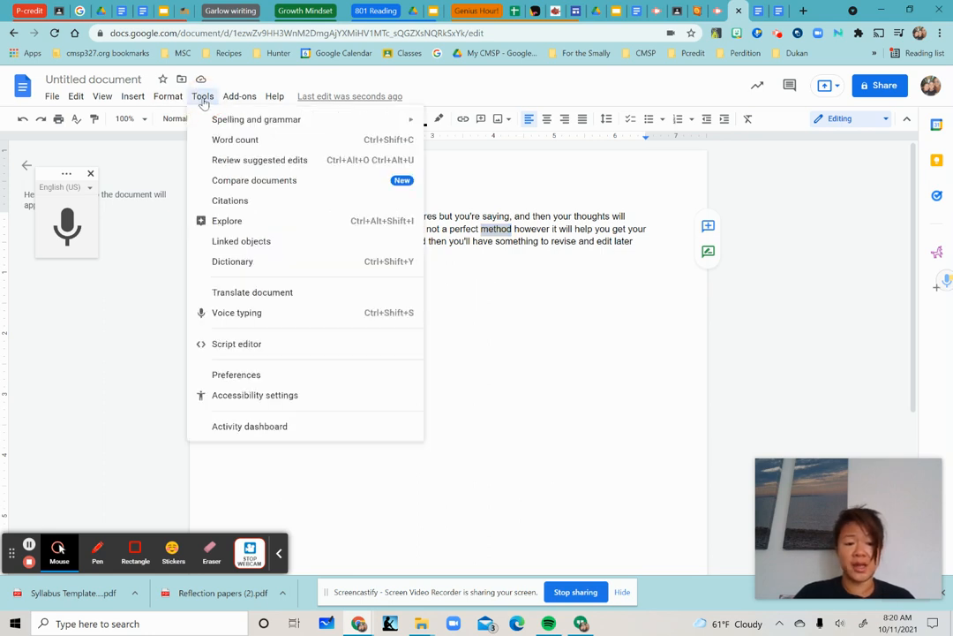
click(246, 262)
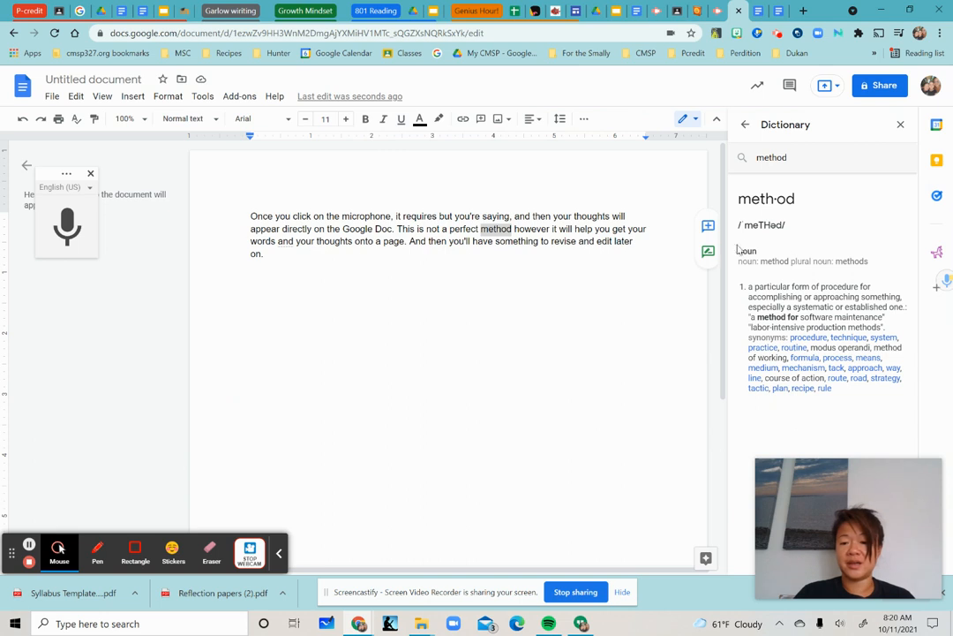
drag(756, 290, 883, 297)
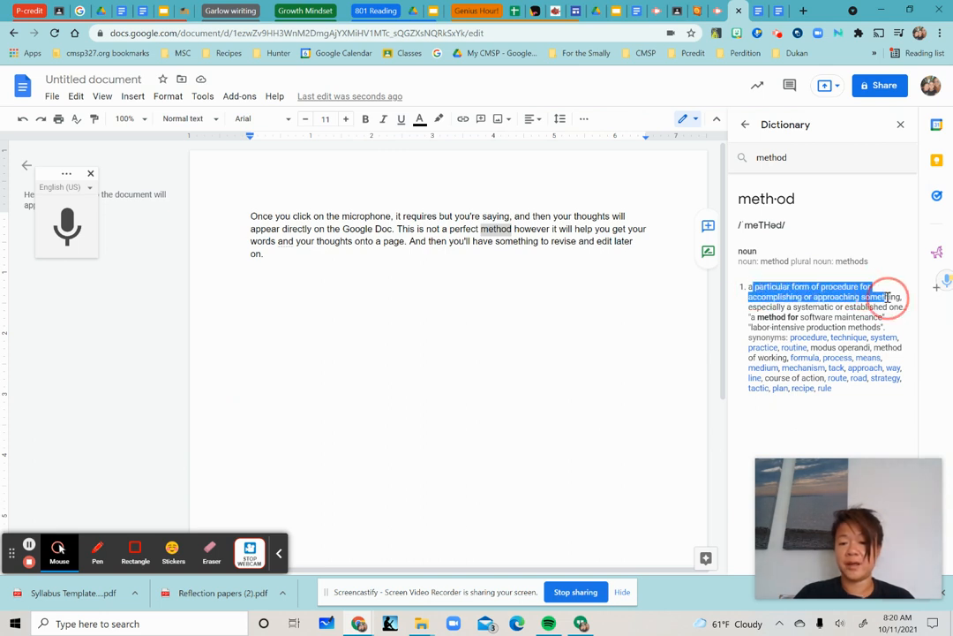
double_click(758, 338)
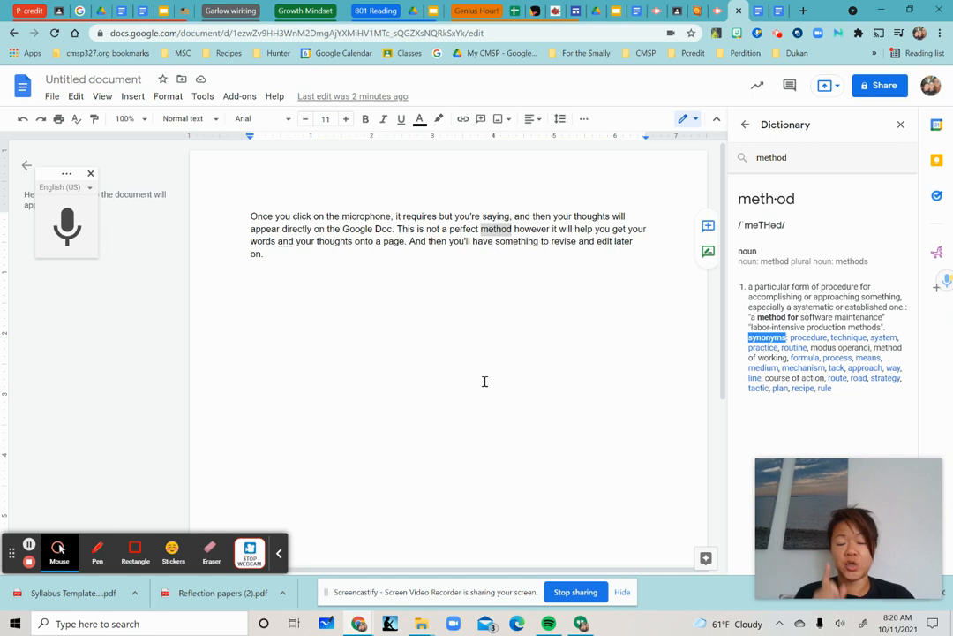
- Rename the document "You must name your file"
click(101, 79)
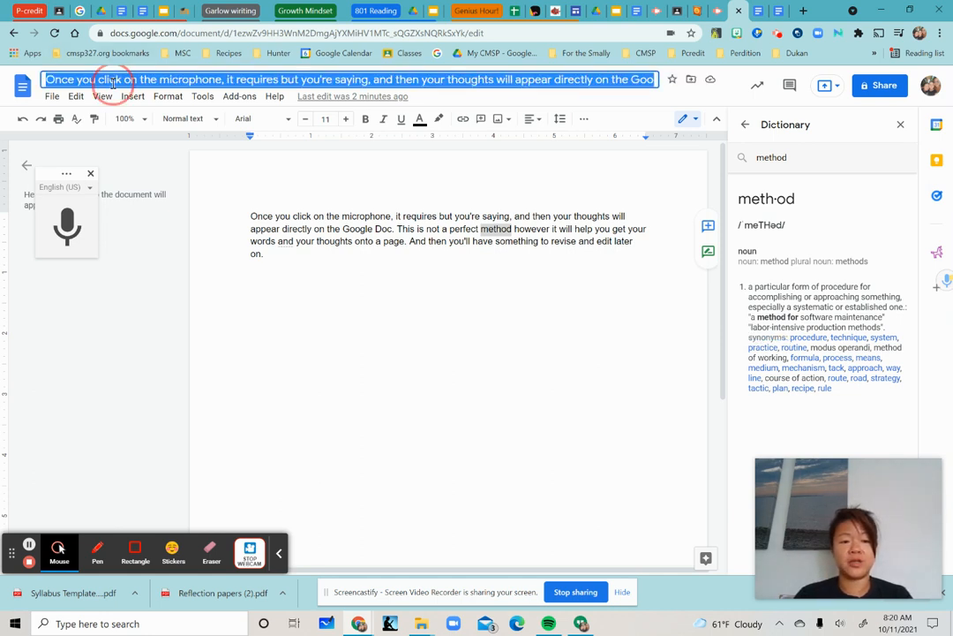
text(You mus)
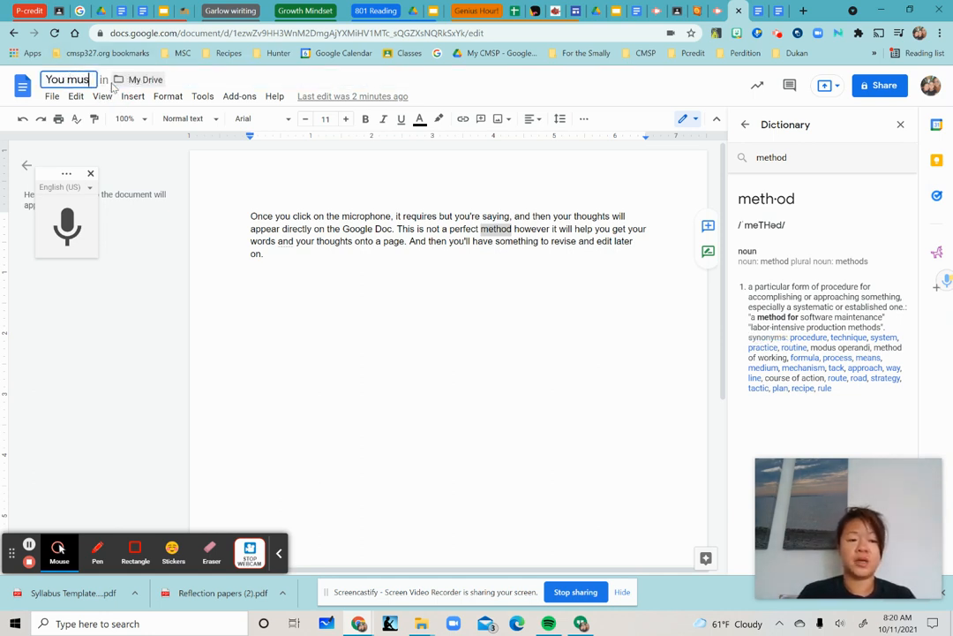
text(t name your file)
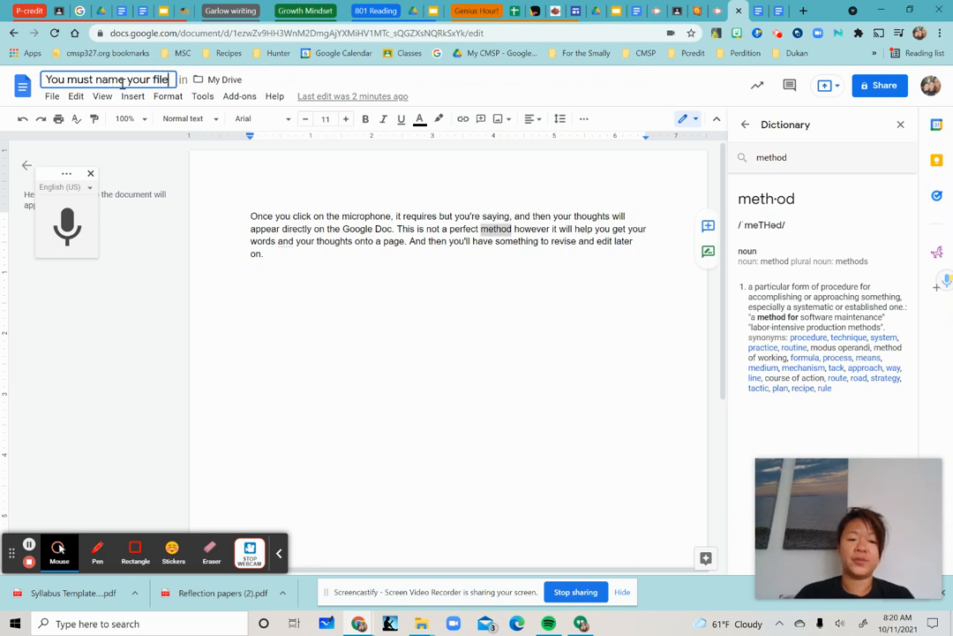
click(239, 322)
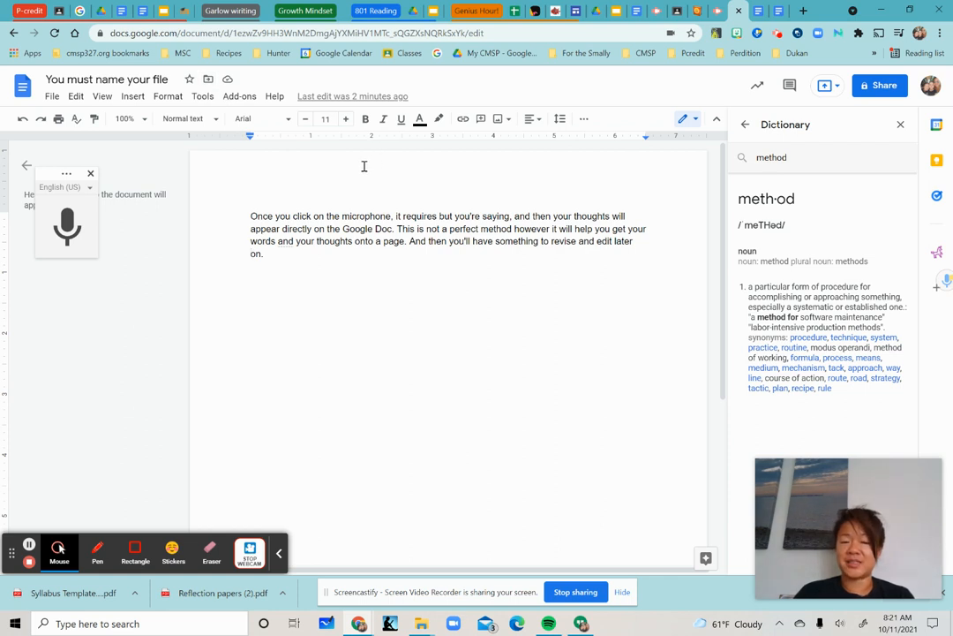
- Review the 8:17, 8:18 and 8:19 AM versions and their edits in the version history, and return to the document
click(334, 100)
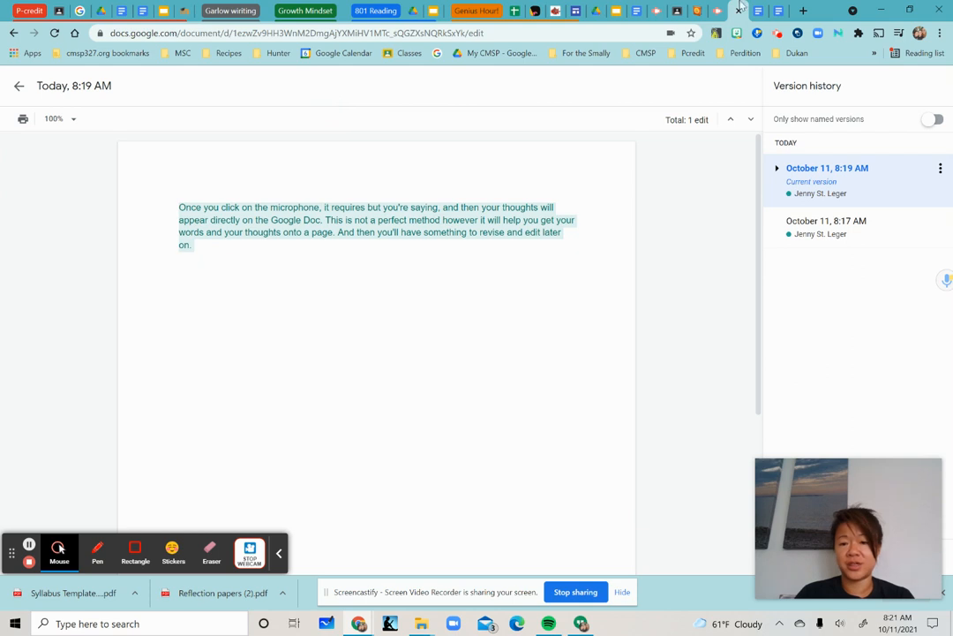
click(777, 168)
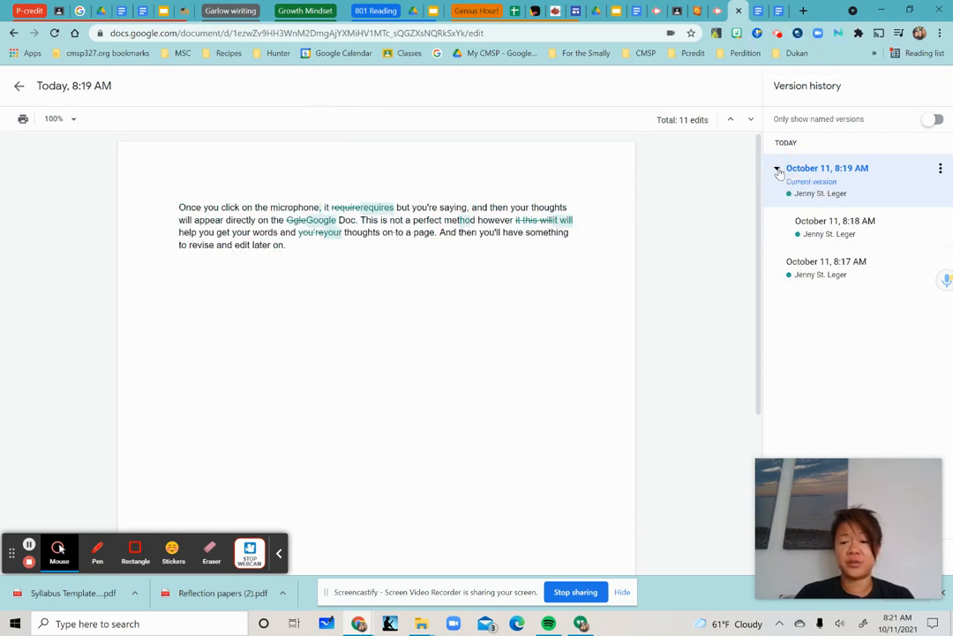
click(805, 260)
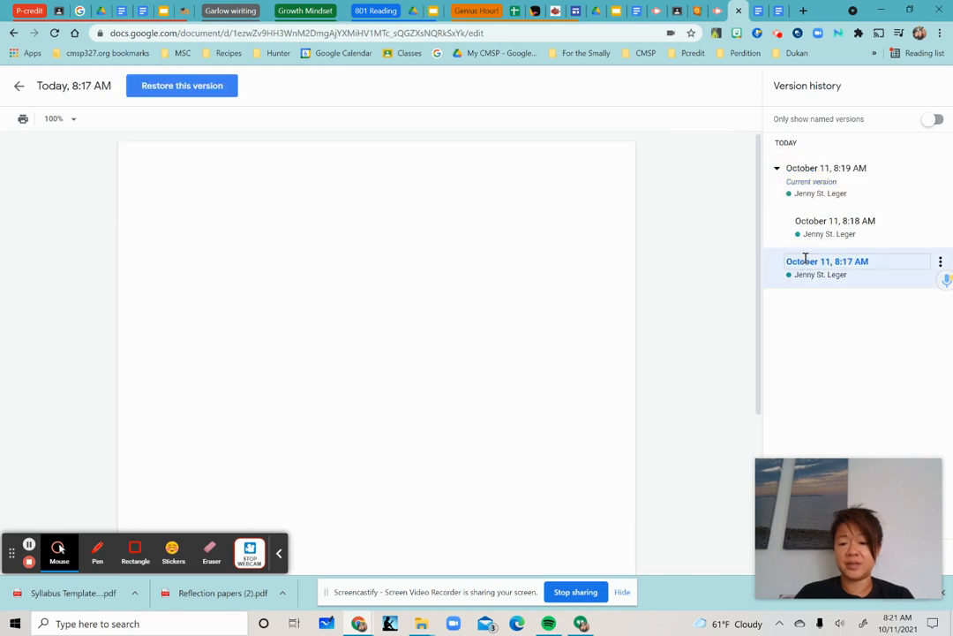
click(818, 222)
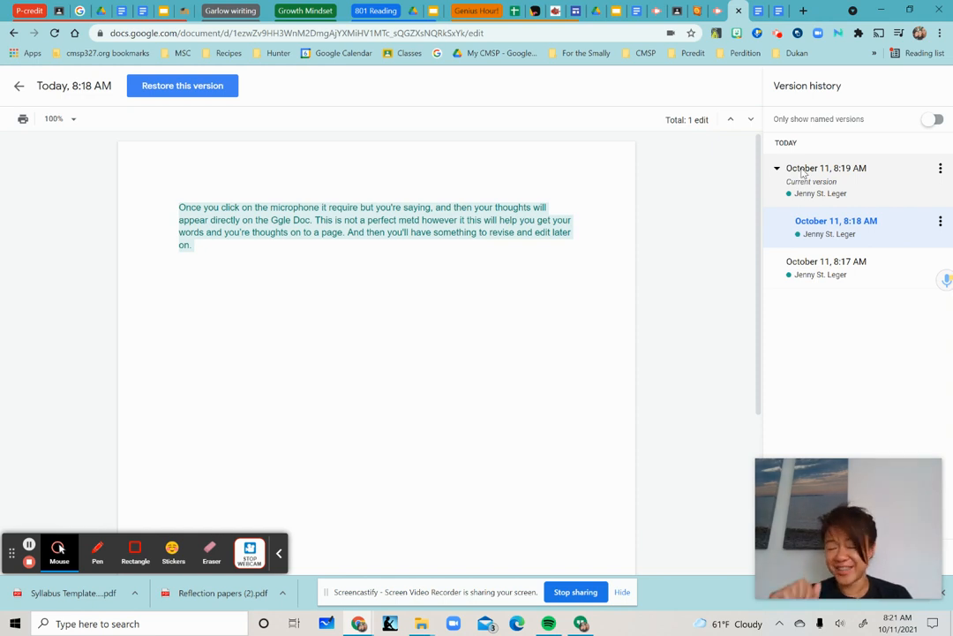
click(803, 170)
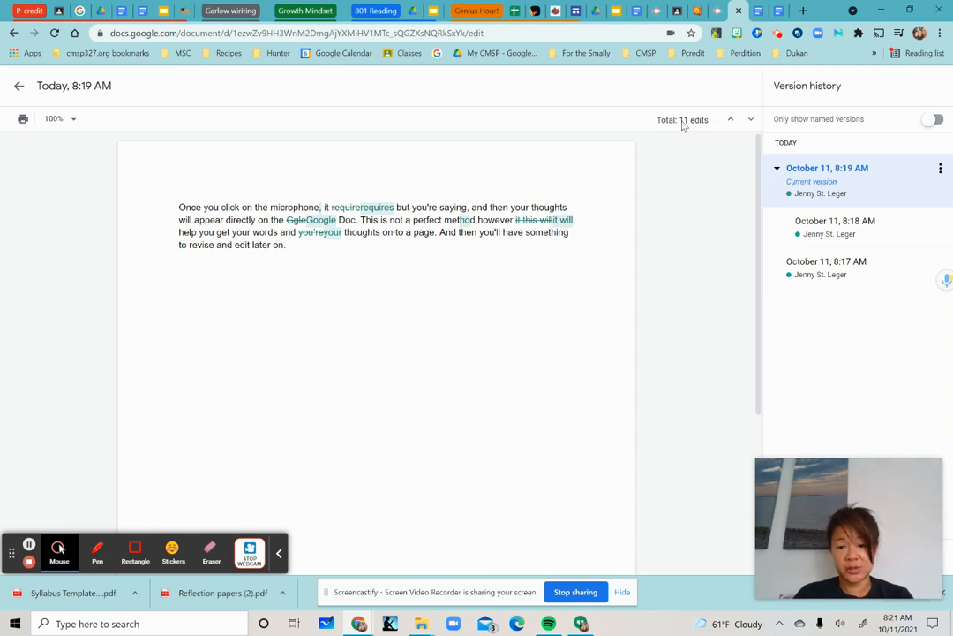
click(18, 85)
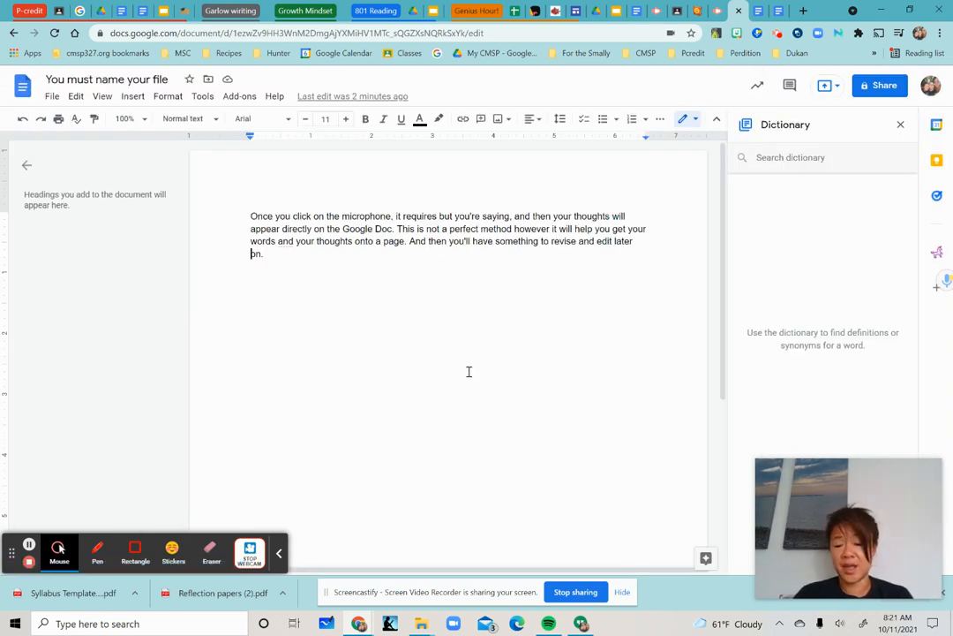